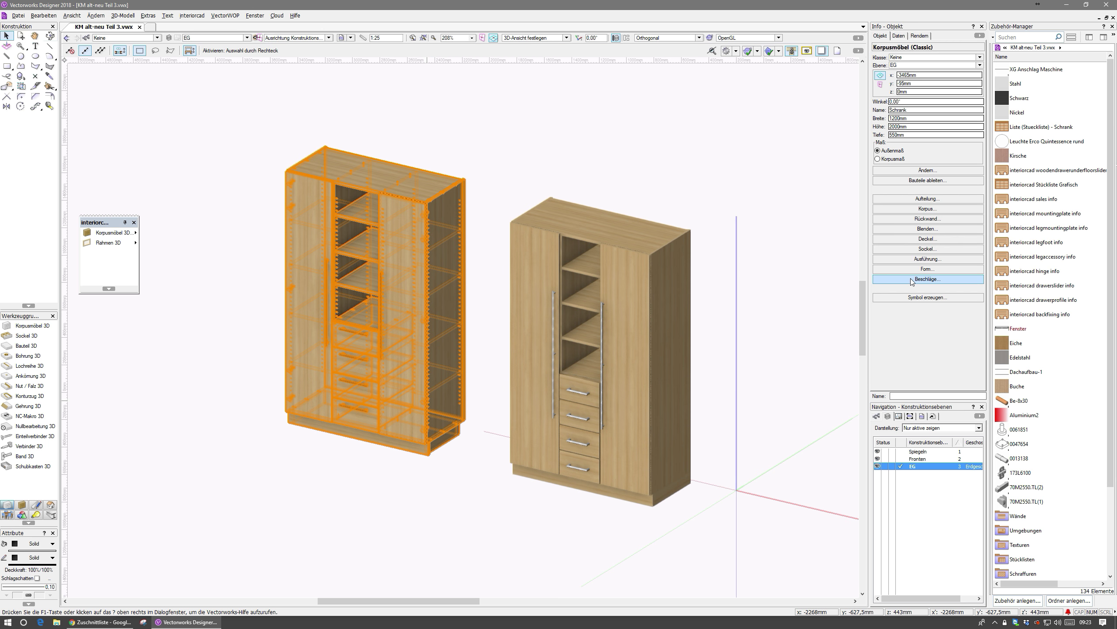
Step: Examine the classic cabinet's Ausführung settings and the board articles available for its door, without changing anything
click(925, 262)
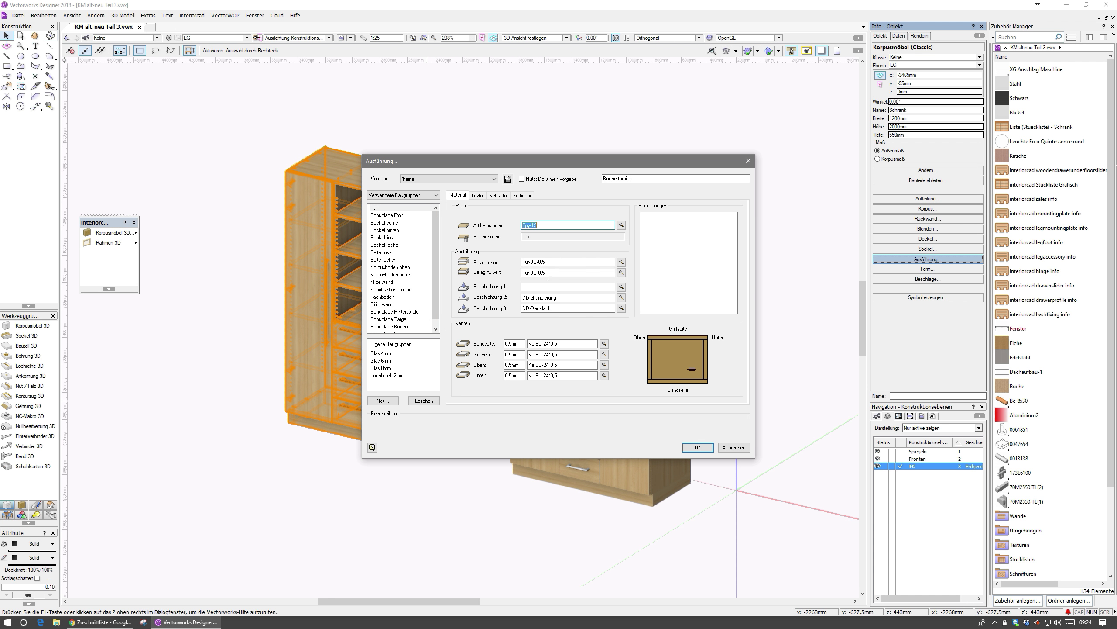
click(621, 225)
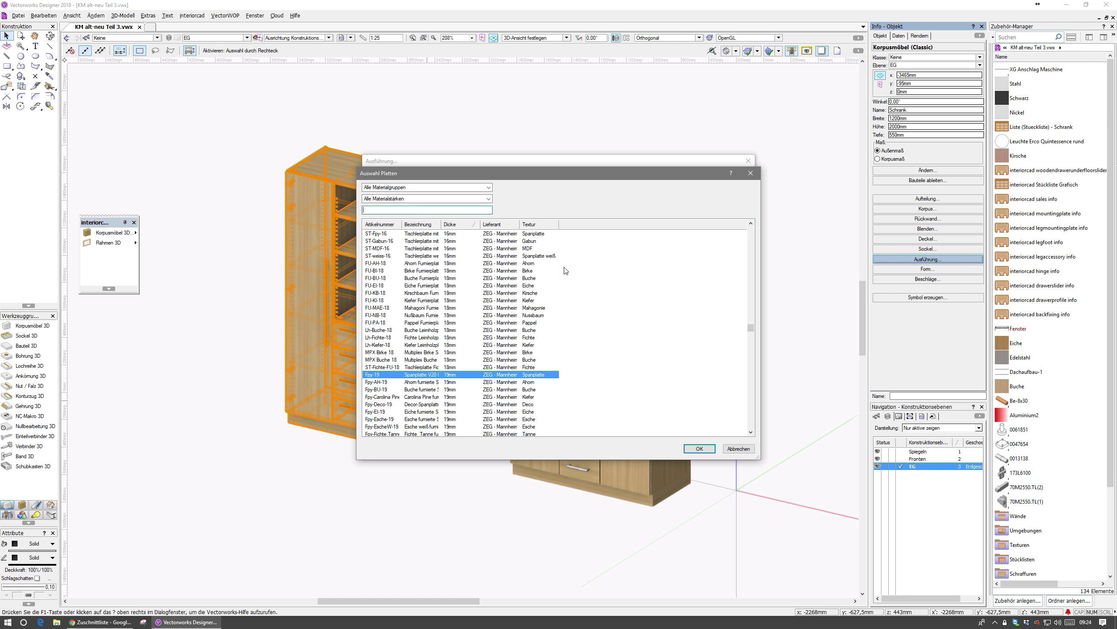
key(Return)
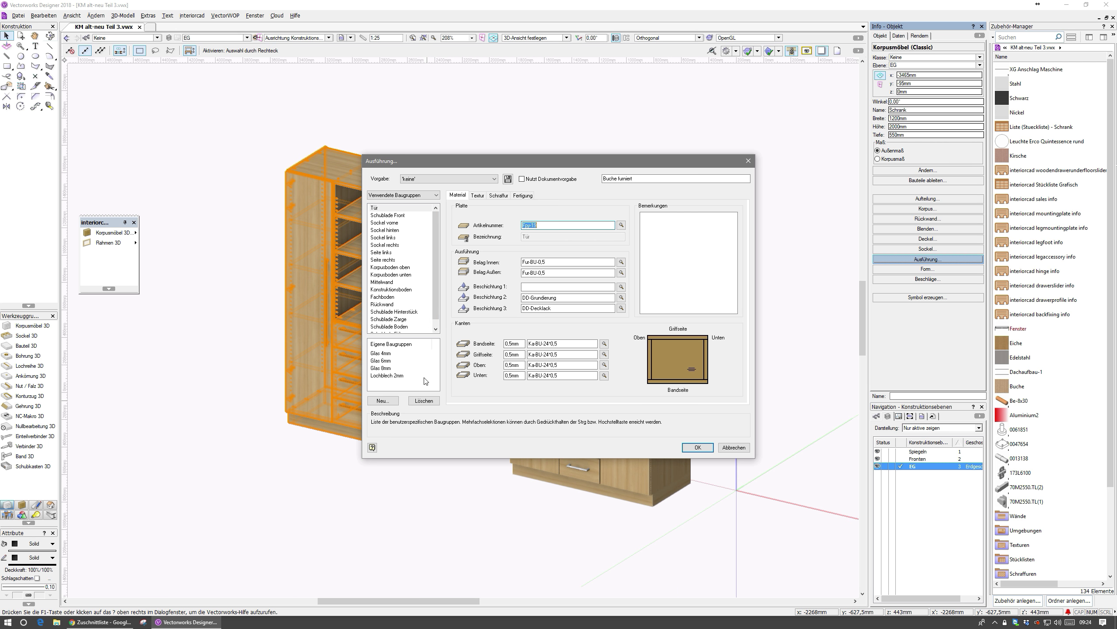
click(731, 448)
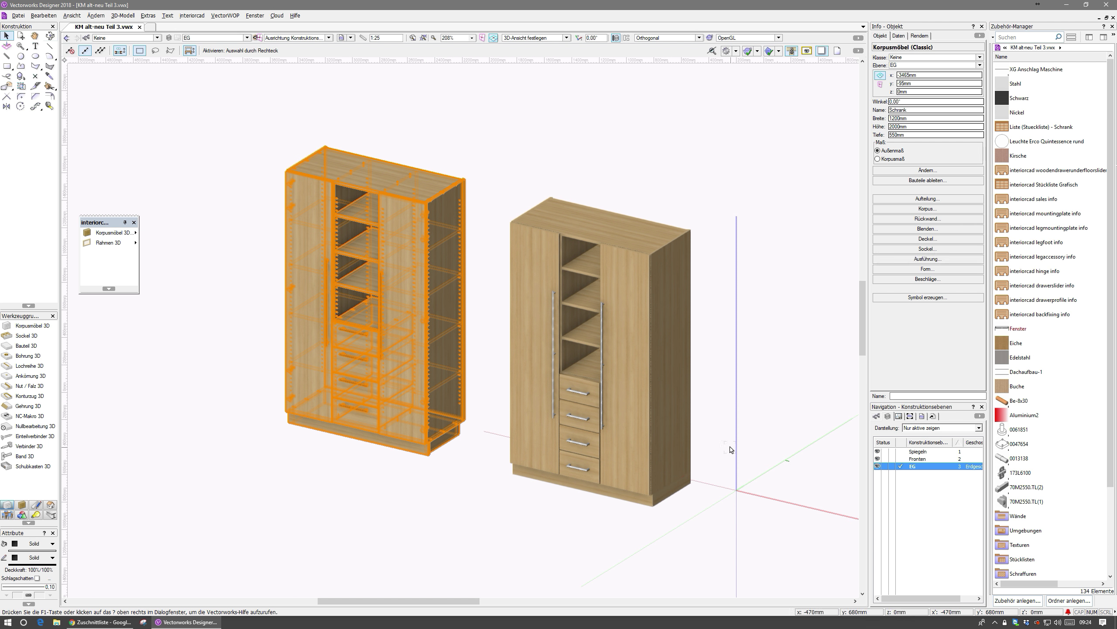
Step: Examine the Korpusmöbel 3D cabinet's Ausführung settings for the Boden / Traverse and Sockel assemblies, including edges and veneer grain direction
click(664, 429)
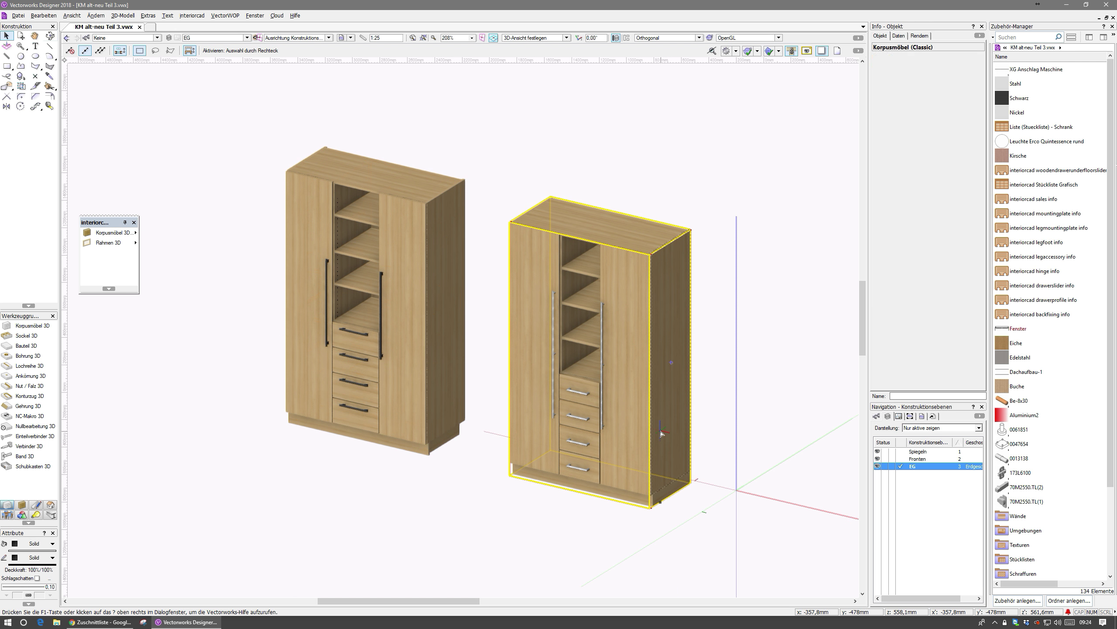
click(932, 284)
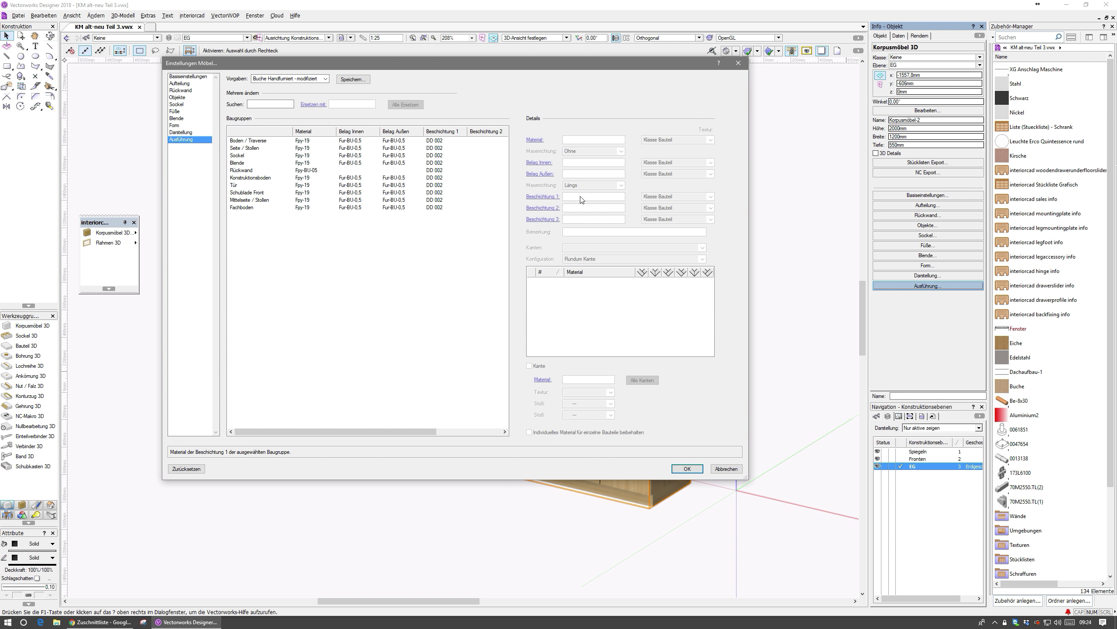
click(242, 141)
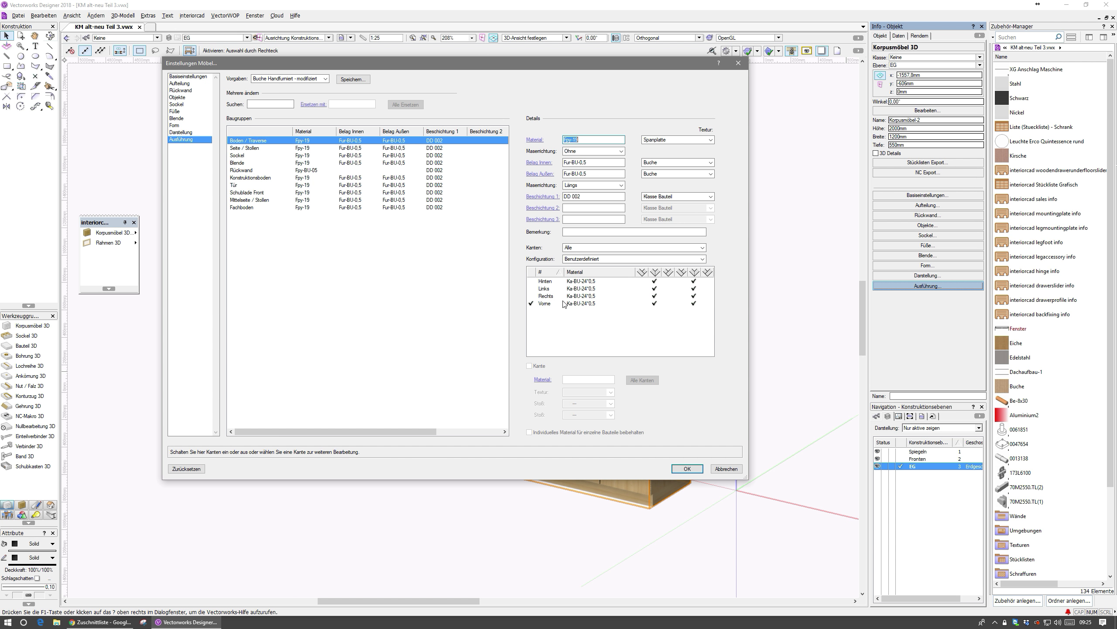
click(240, 156)
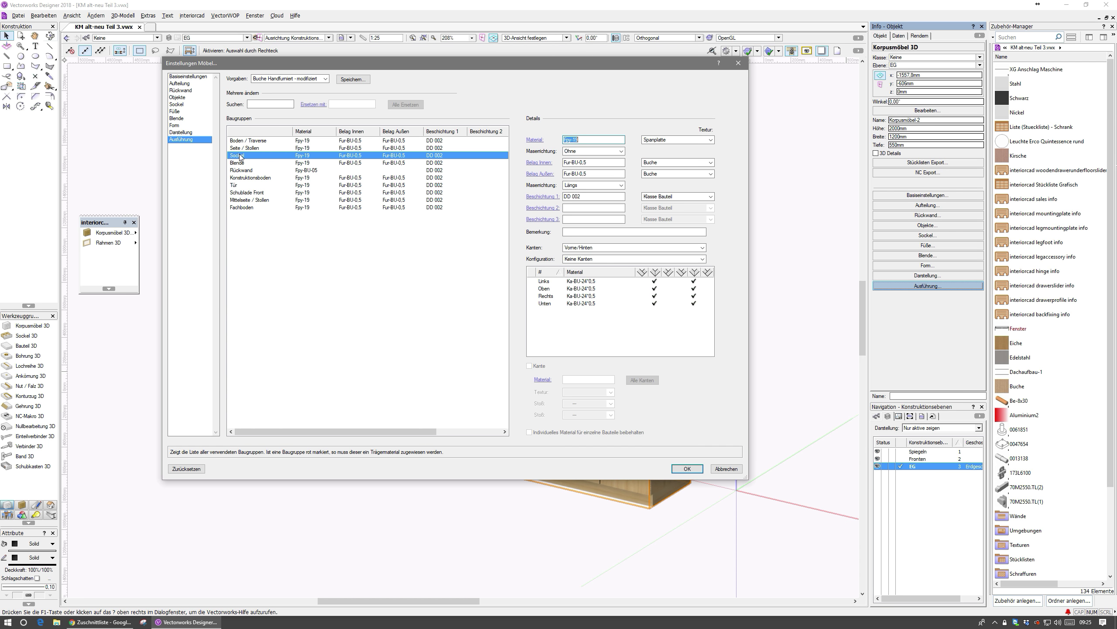
click(614, 249)
click(613, 246)
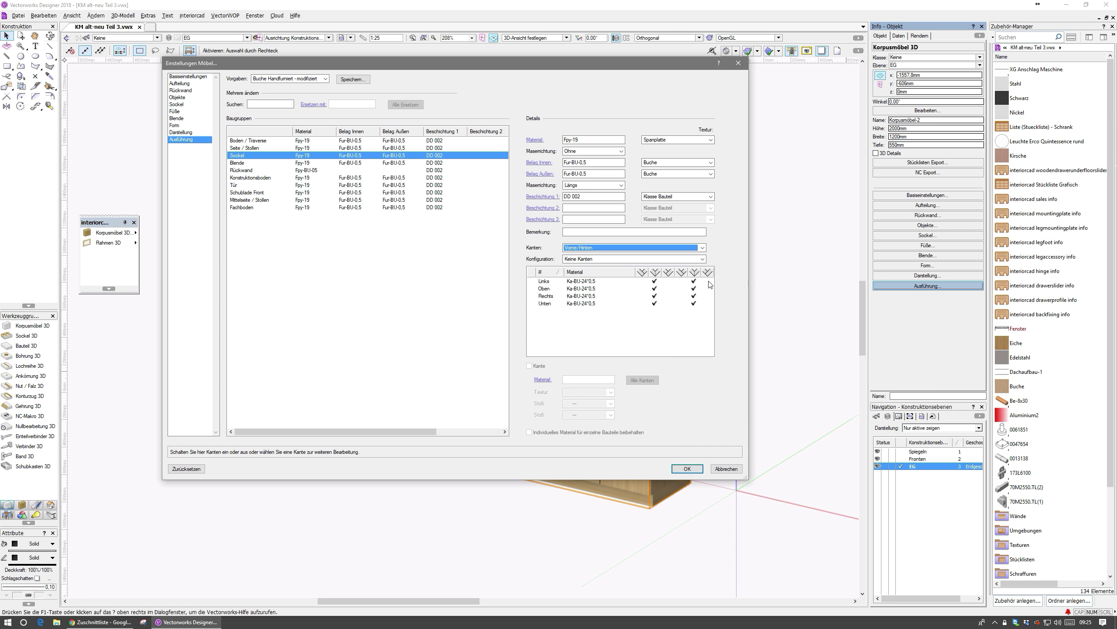
click(584, 282)
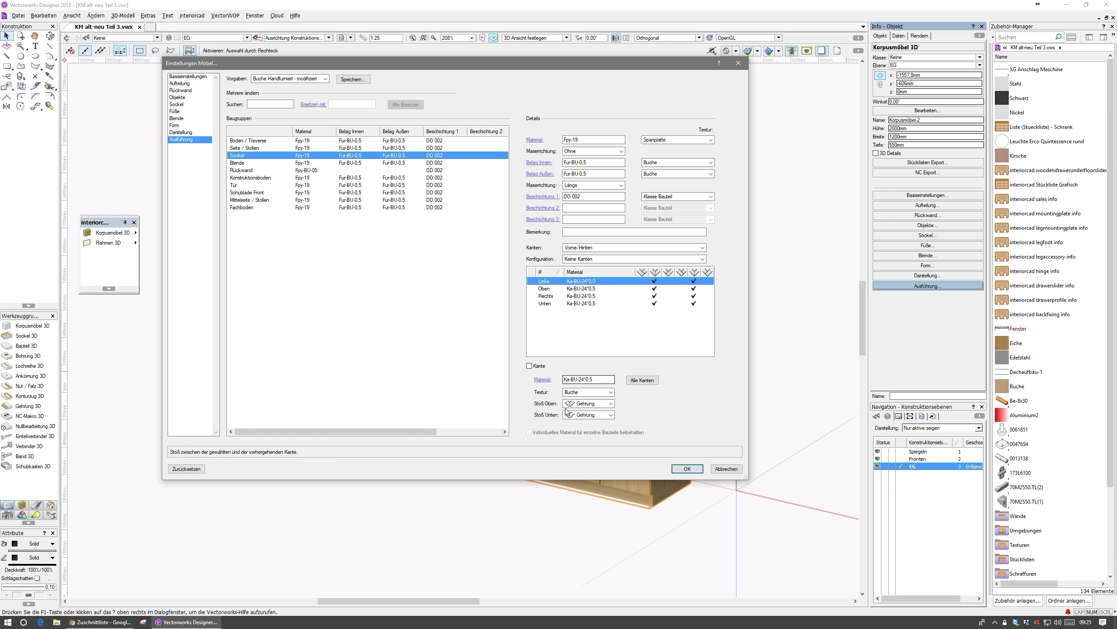
click(579, 187)
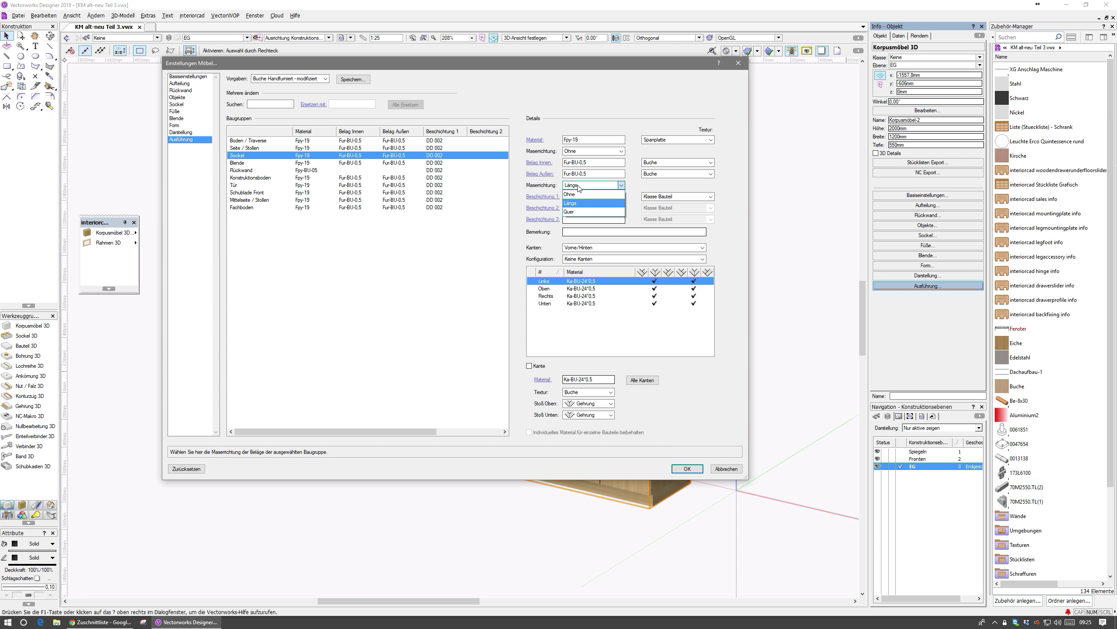
click(534, 185)
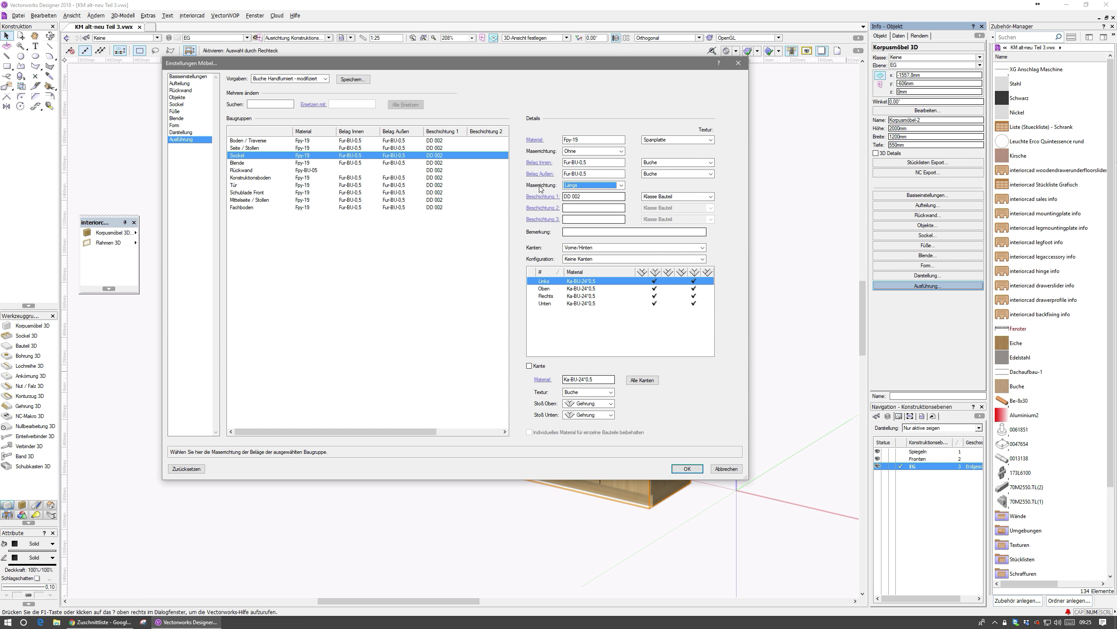
Step: Apply the material preset Buche Handfurniert to the Korpusmöbel 3D cabinet
click(311, 79)
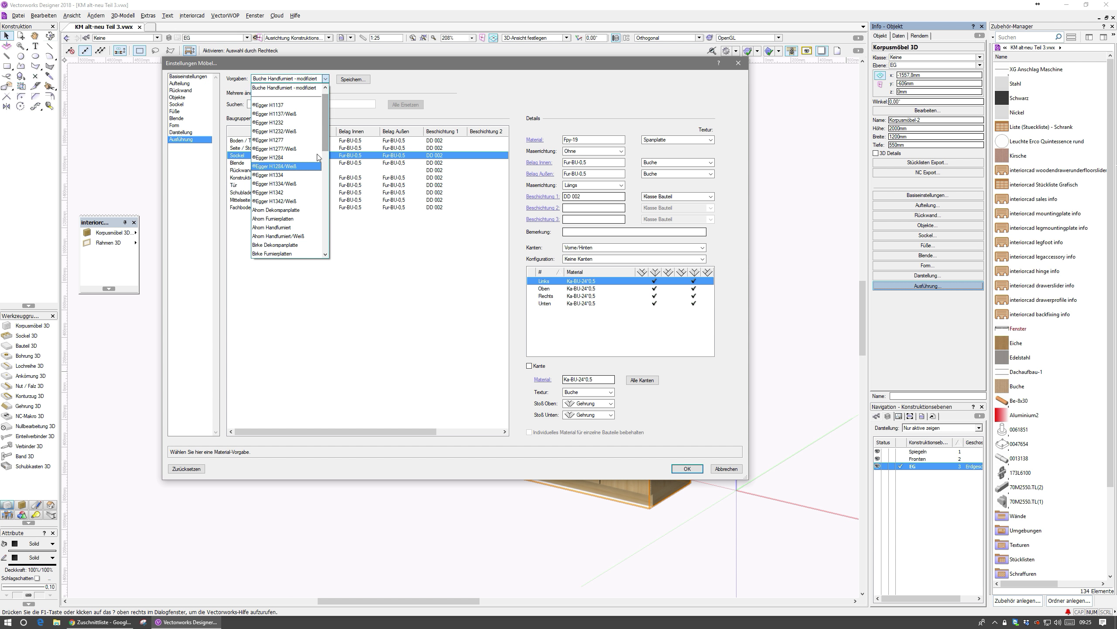
scroll(276, 189, down, 8)
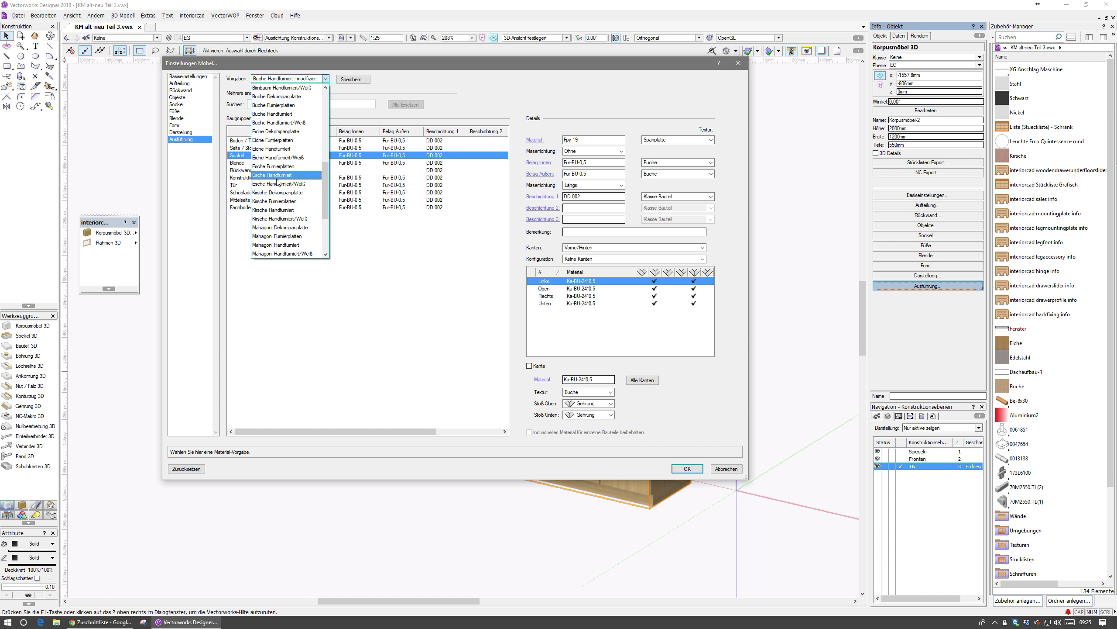
click(274, 113)
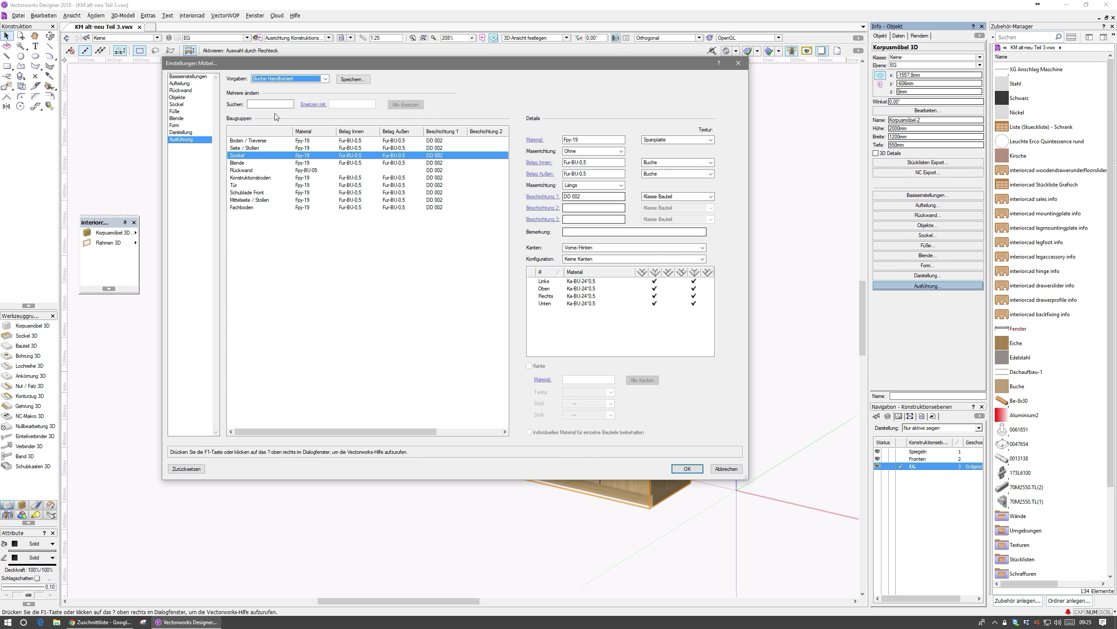
click(695, 470)
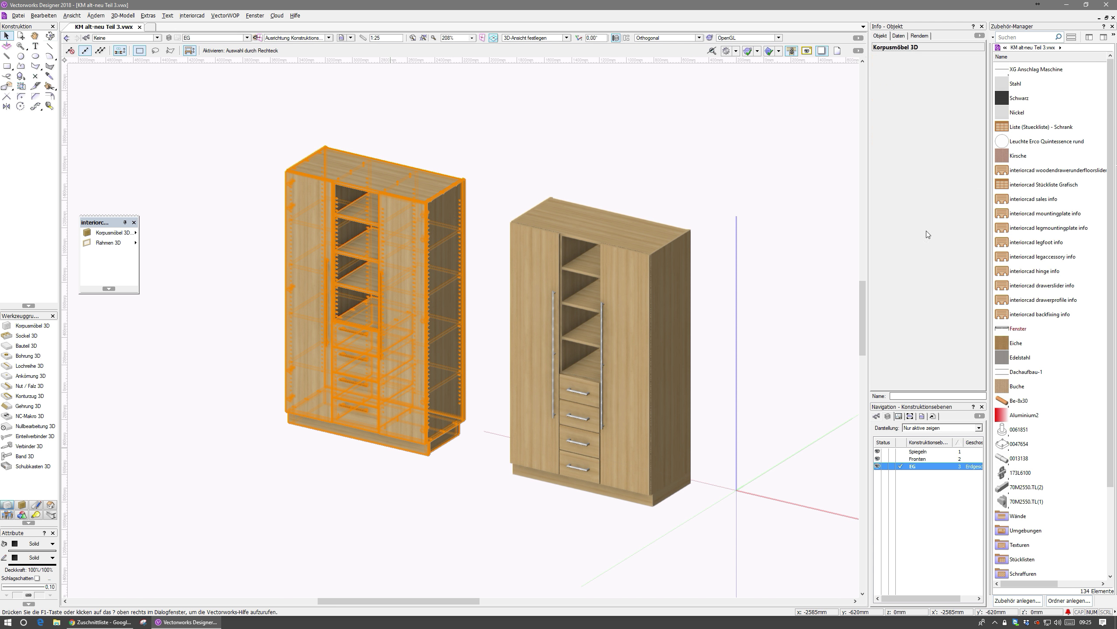
Step: Try to set the left side panel's thickness to 22 mm in the classic cabinet's Korpus settings
click(922, 210)
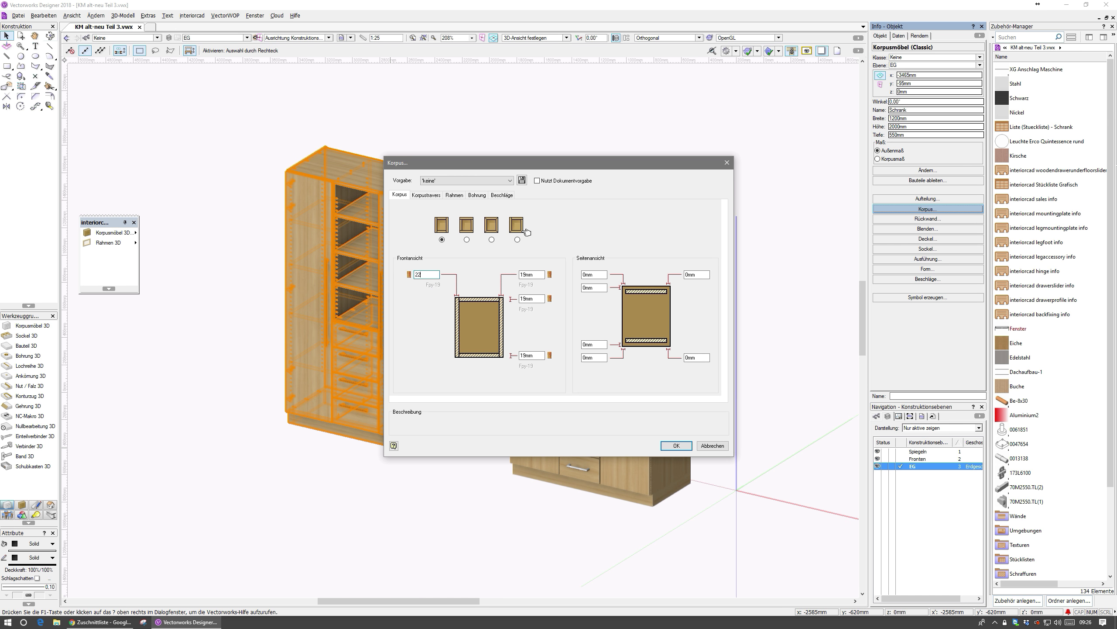
key(Tab)
key(Return)
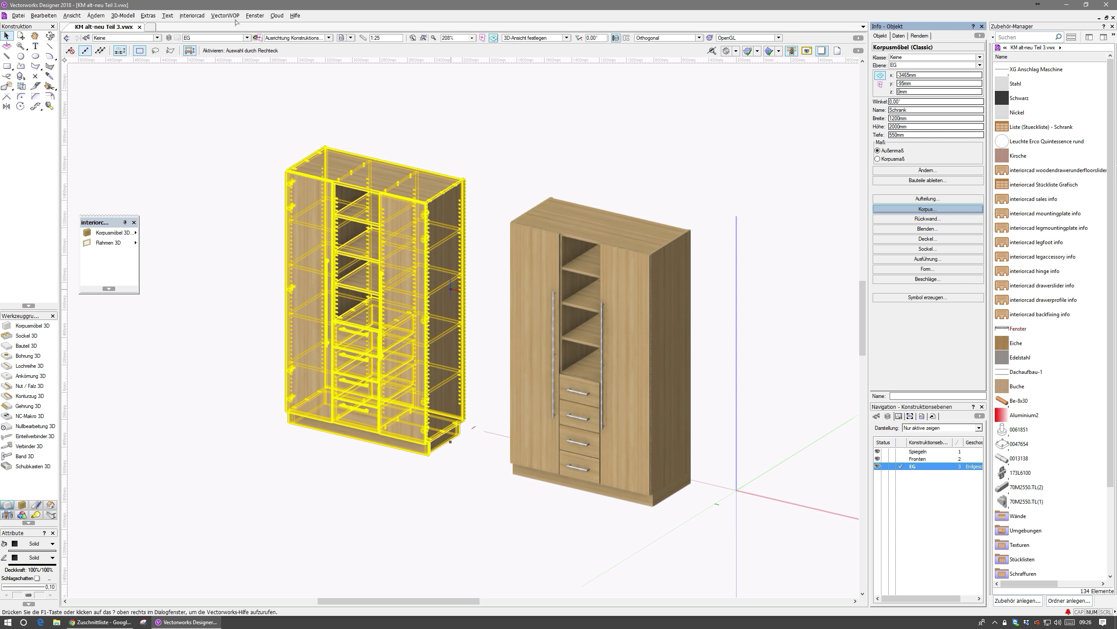
Step: Inspect board article Fpy-13 in the board master data and try clearing its texture, discarding the change
click(192, 15)
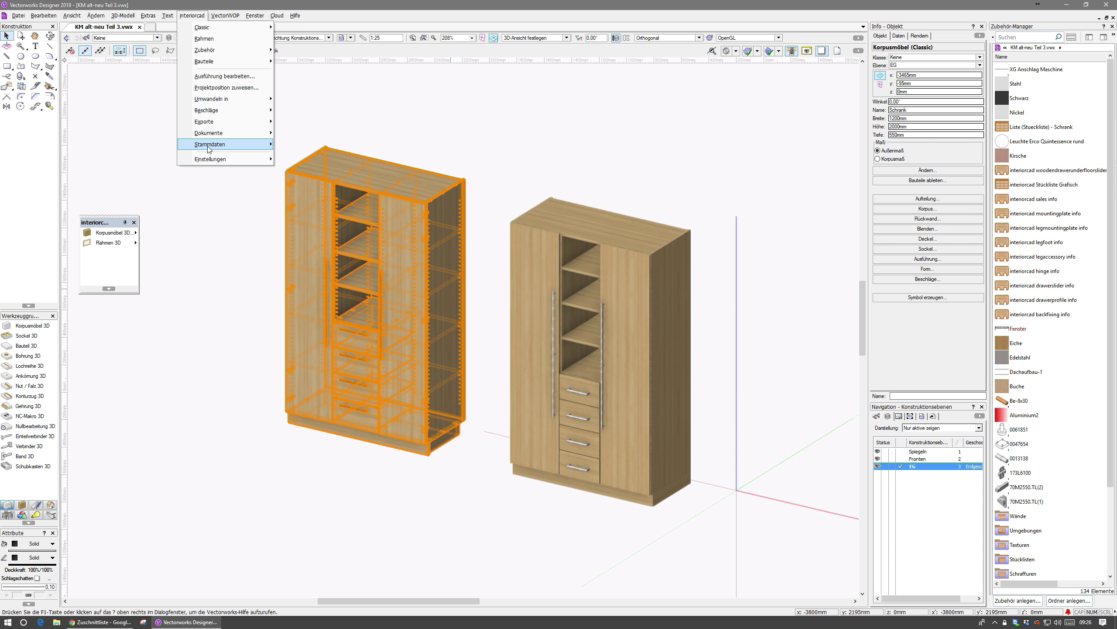
mouse_move(209, 149)
click(302, 149)
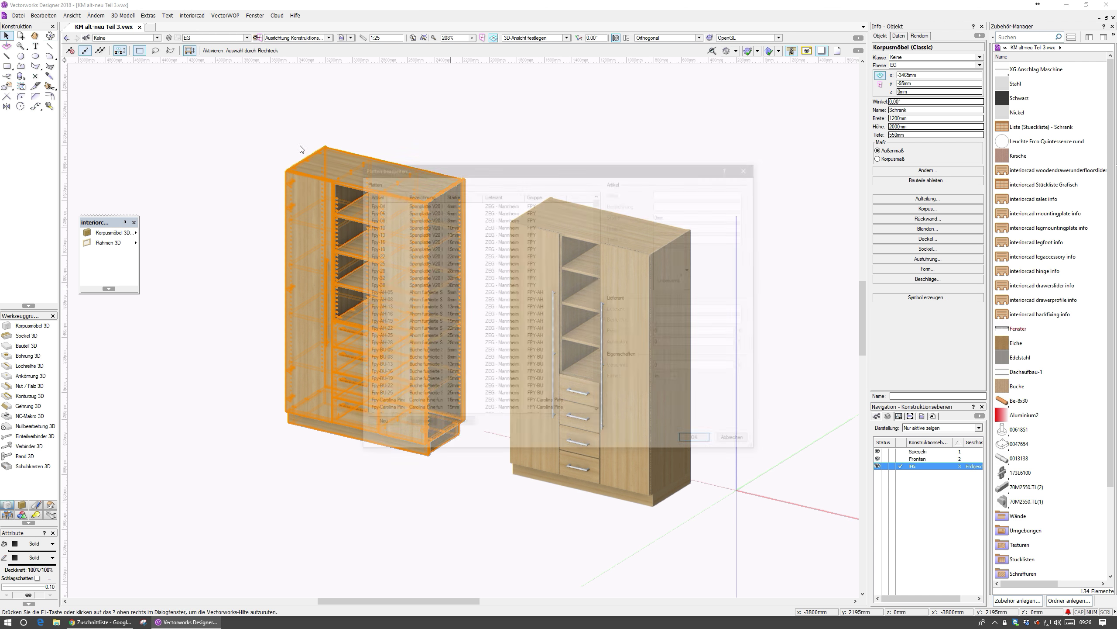
click(375, 233)
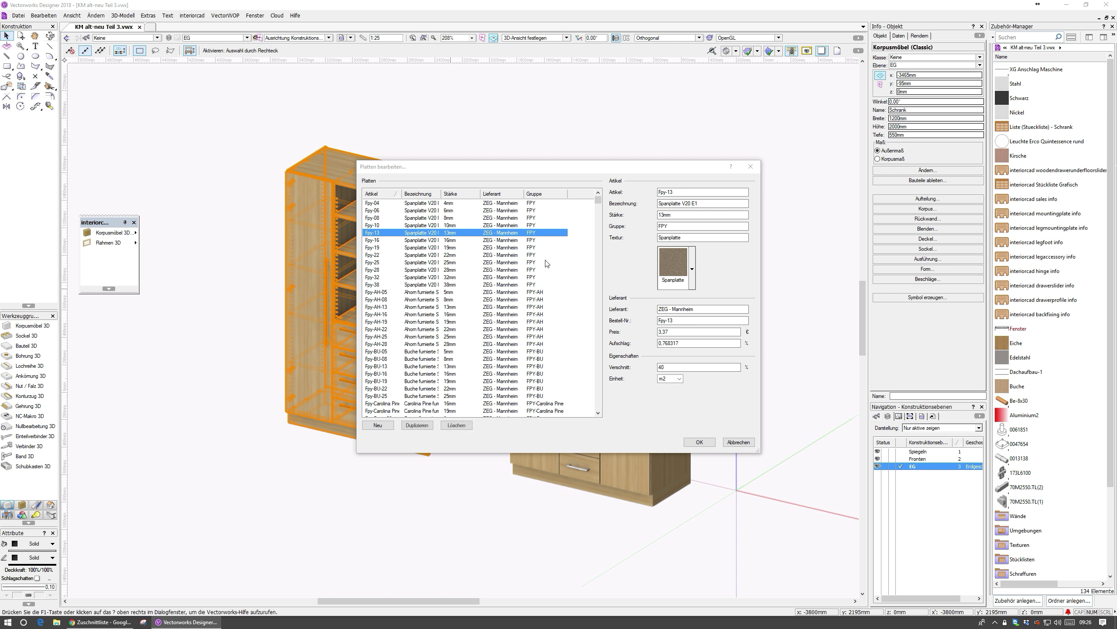
click(663, 227)
click(665, 215)
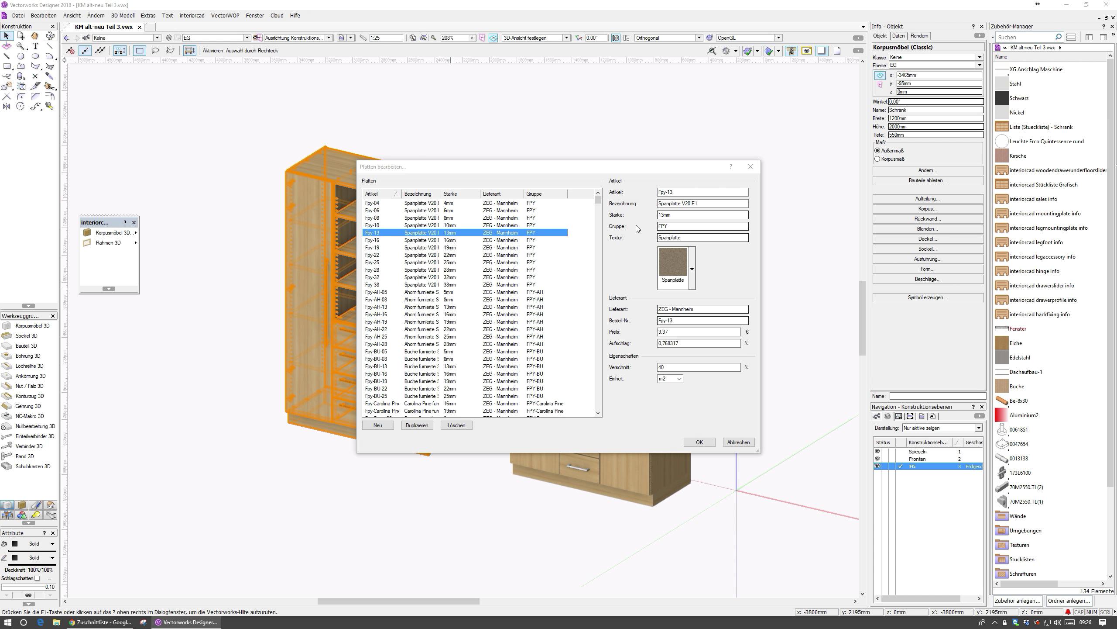
key(ctrl+a)
key(Delete)
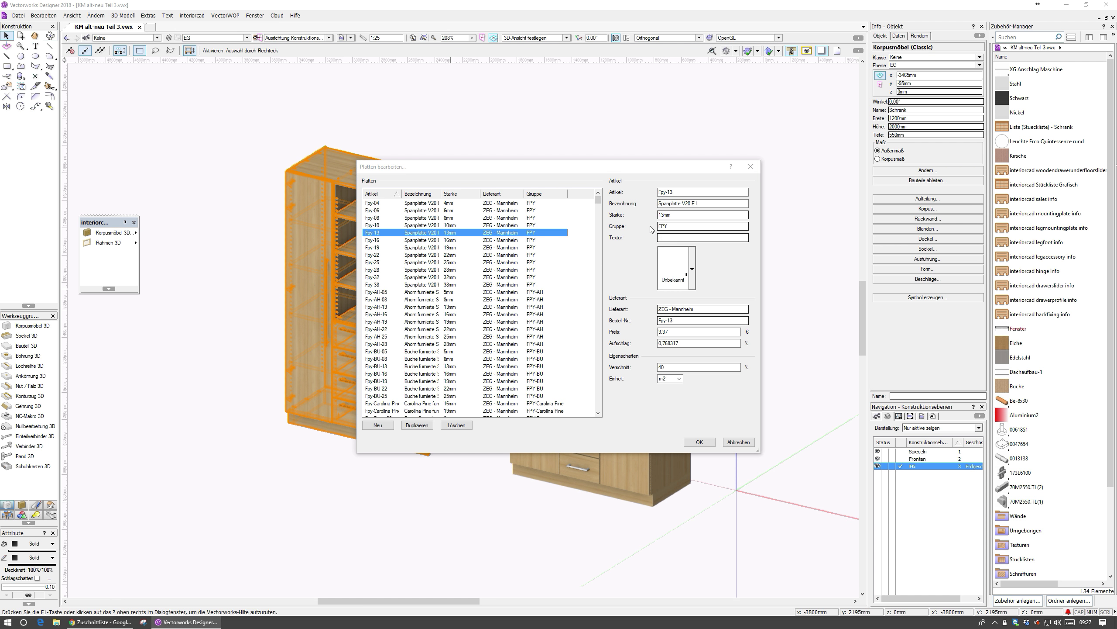
click(742, 443)
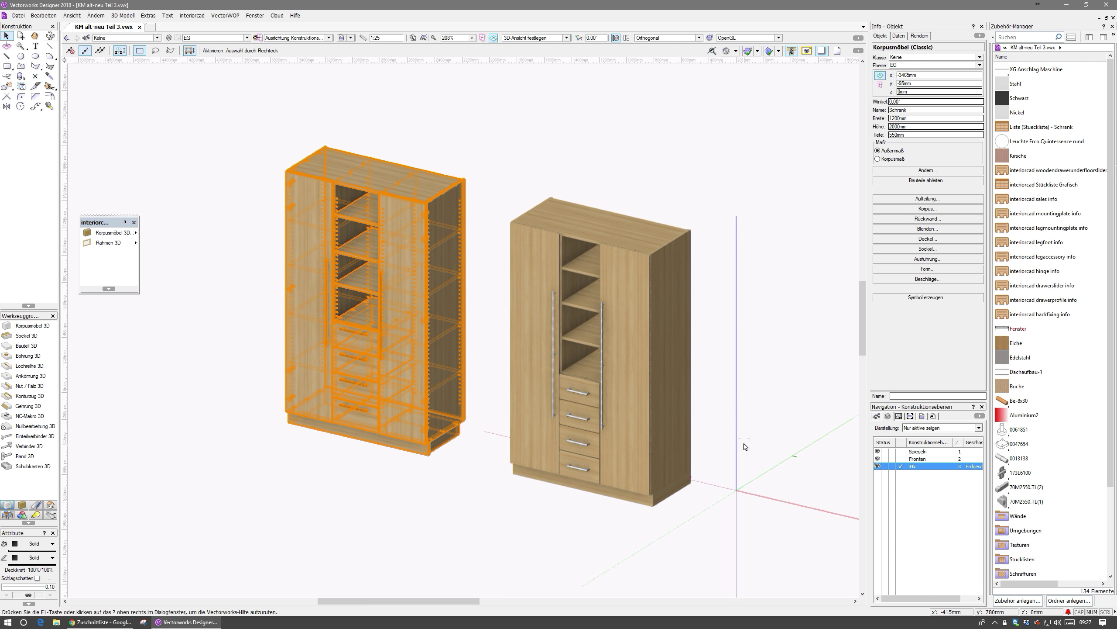
Step: Try to set the classic cabinet's left side panel to 40 mm with a replacement material, discarding the Korpus changes
click(889, 208)
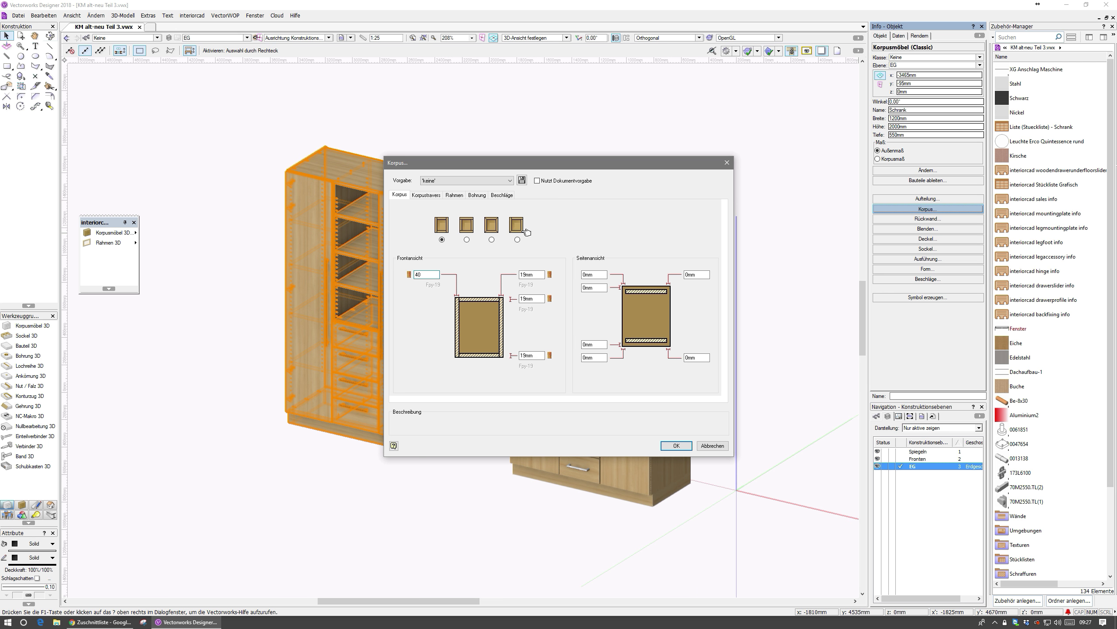
key(Tab)
click(401, 275)
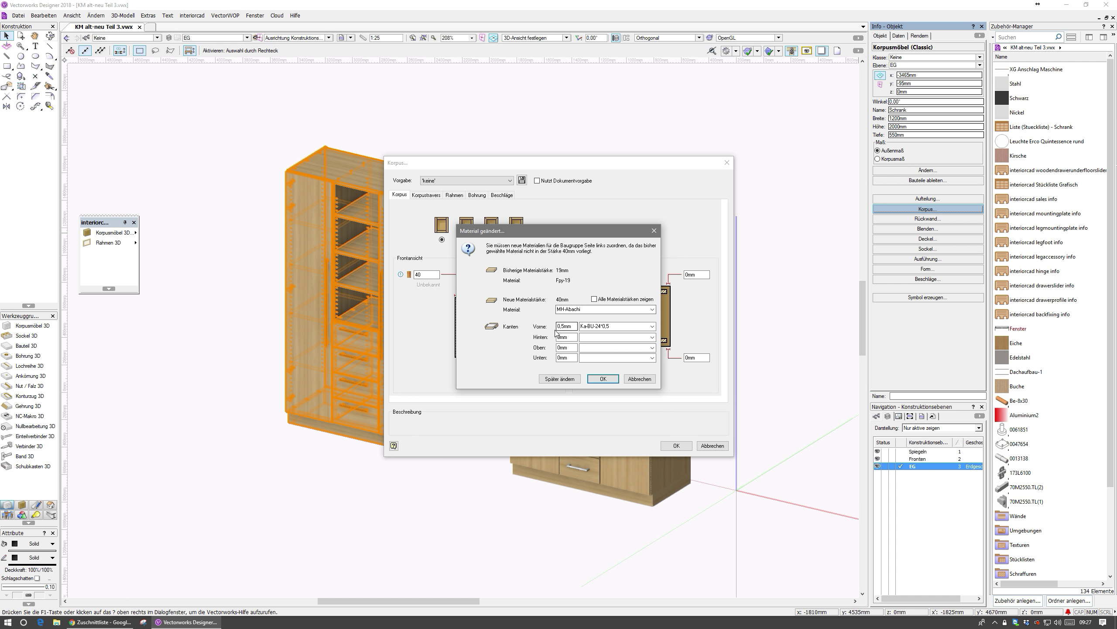
click(652, 309)
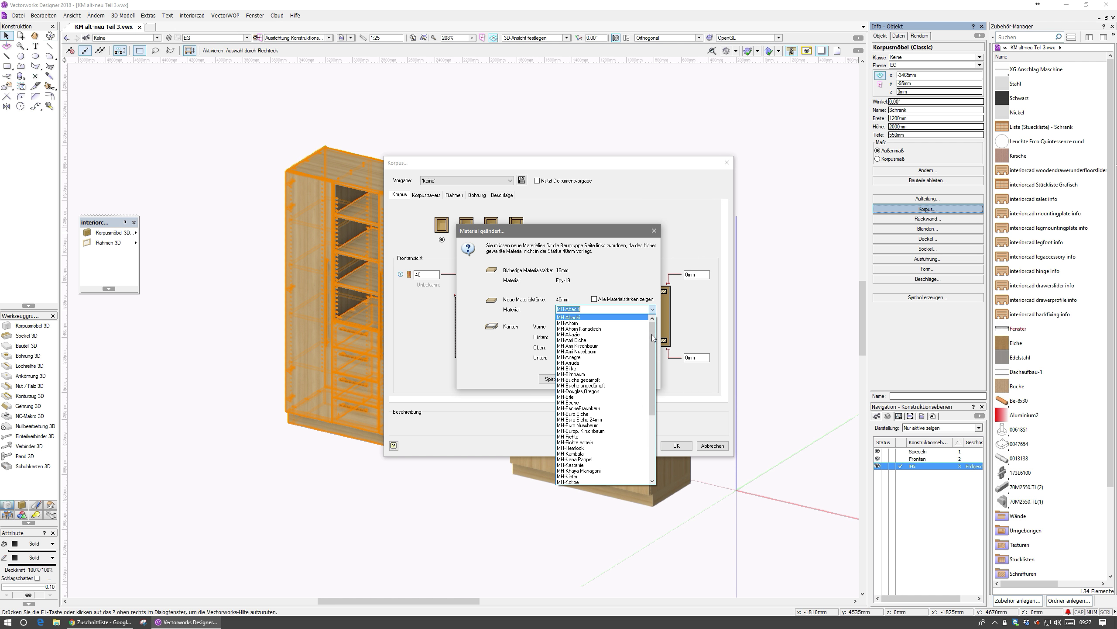
scroll(650, 391, down, 5)
click(612, 351)
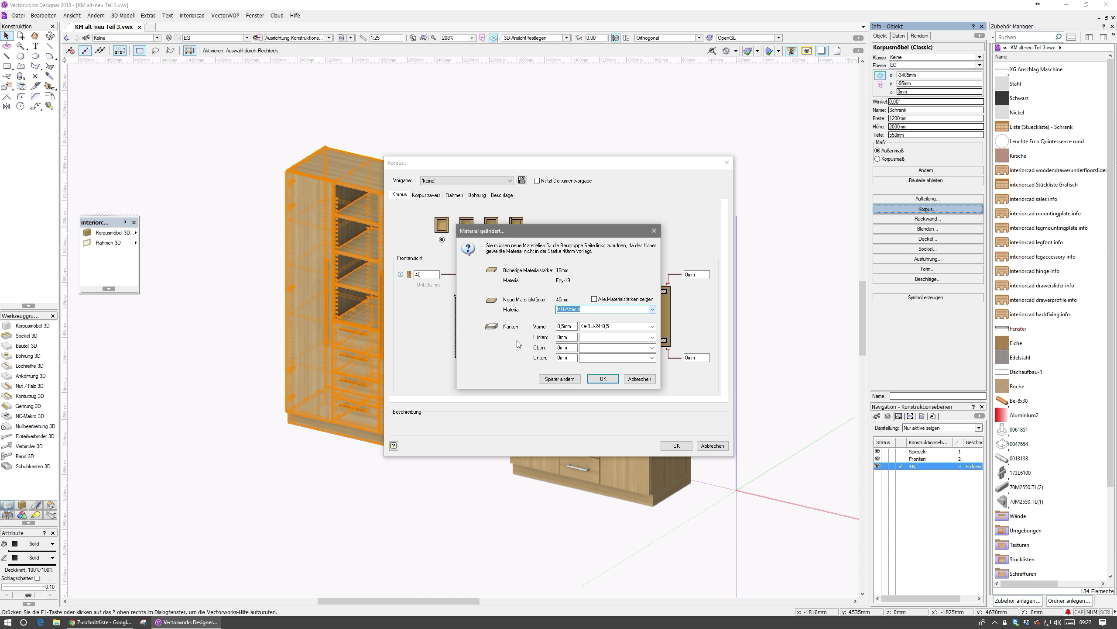
click(615, 377)
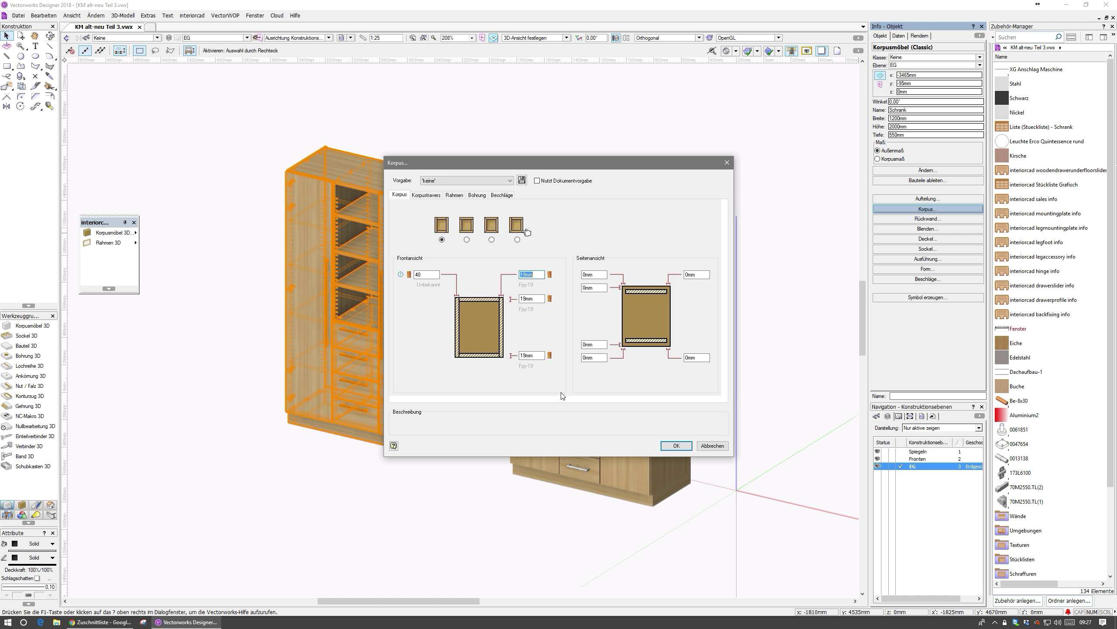
click(713, 446)
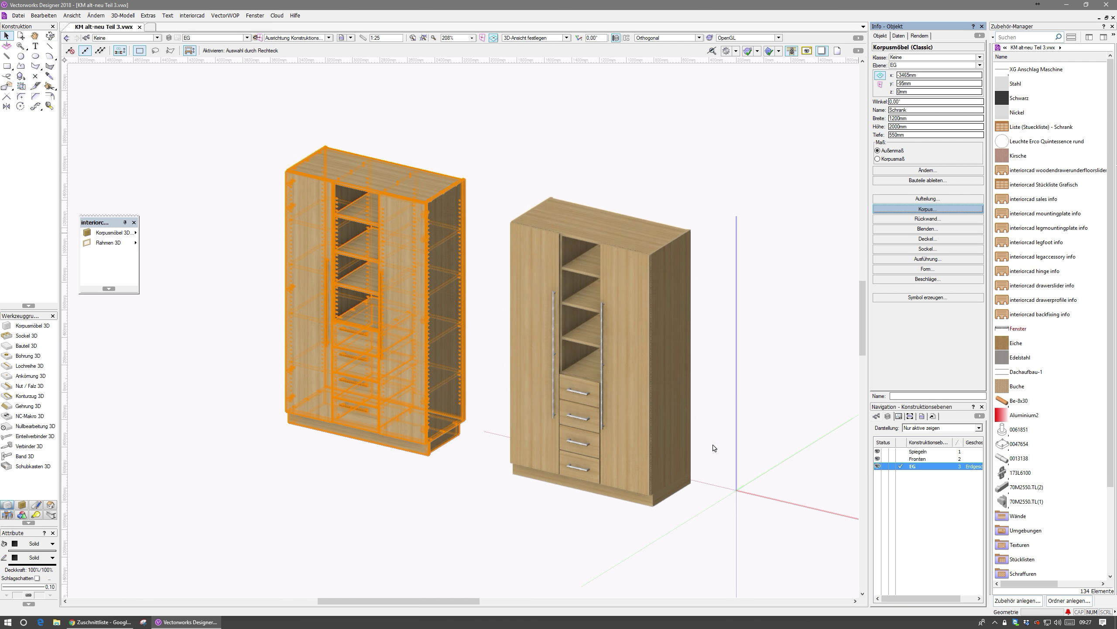
Step: Inspect the left side panel's material assignment in the Korpusmöbel 3D cabinet's Aufteilung settings, and leave without changes
click(681, 441)
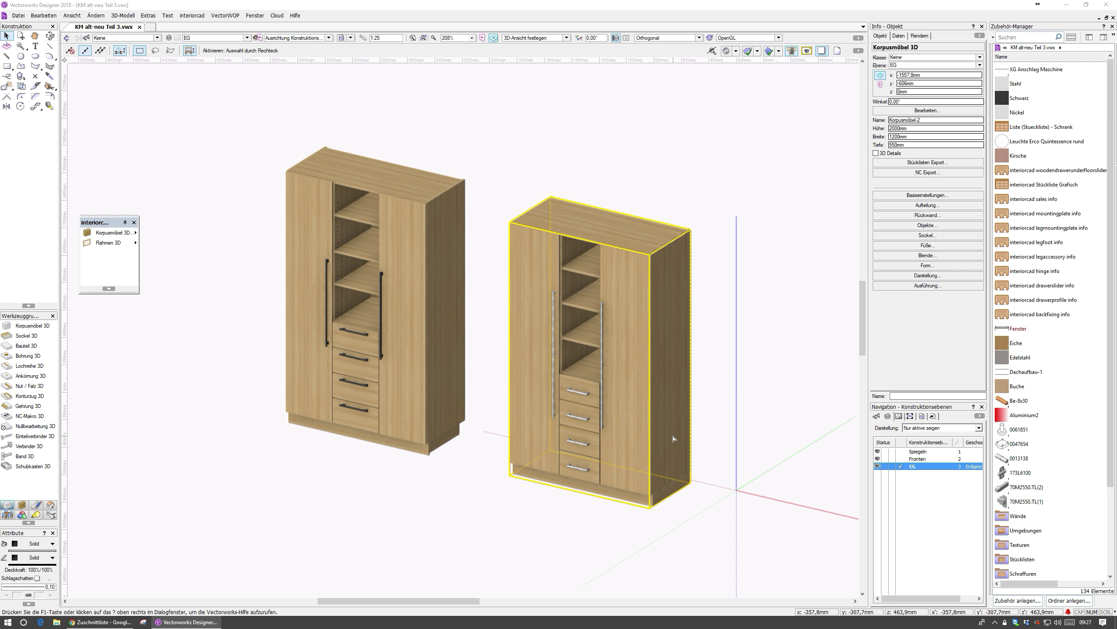
double_click(673, 438)
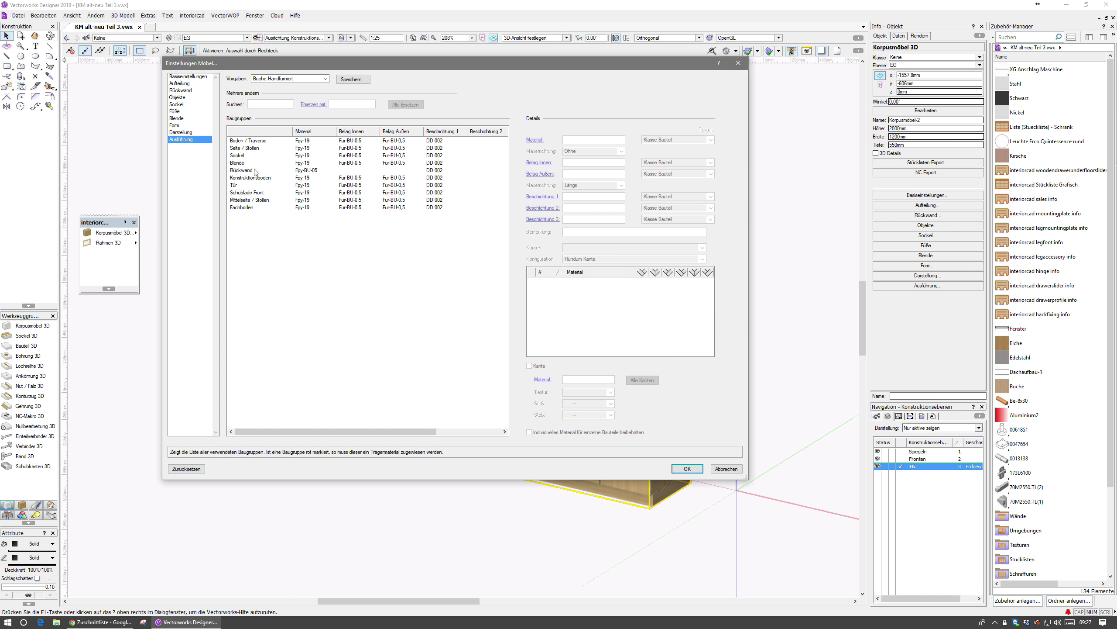
click(187, 84)
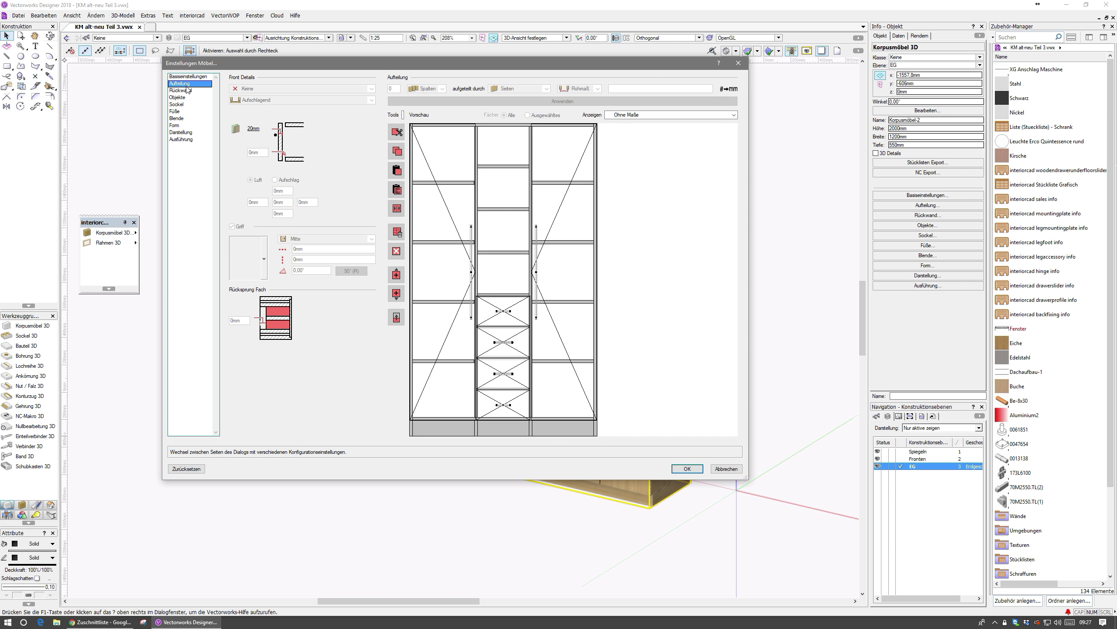
click(411, 174)
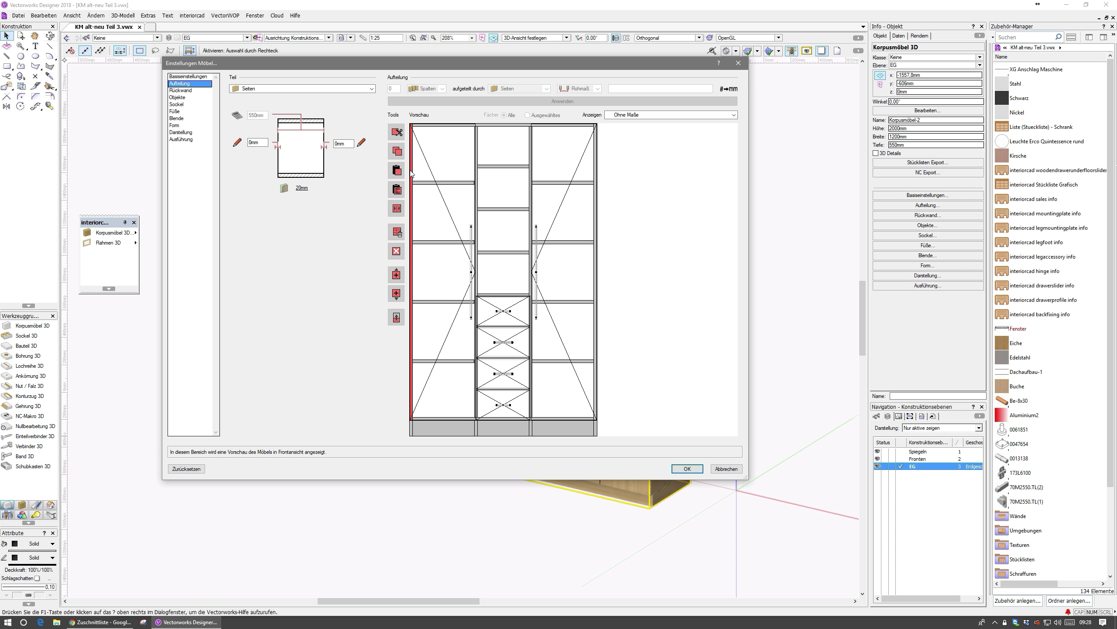
click(302, 190)
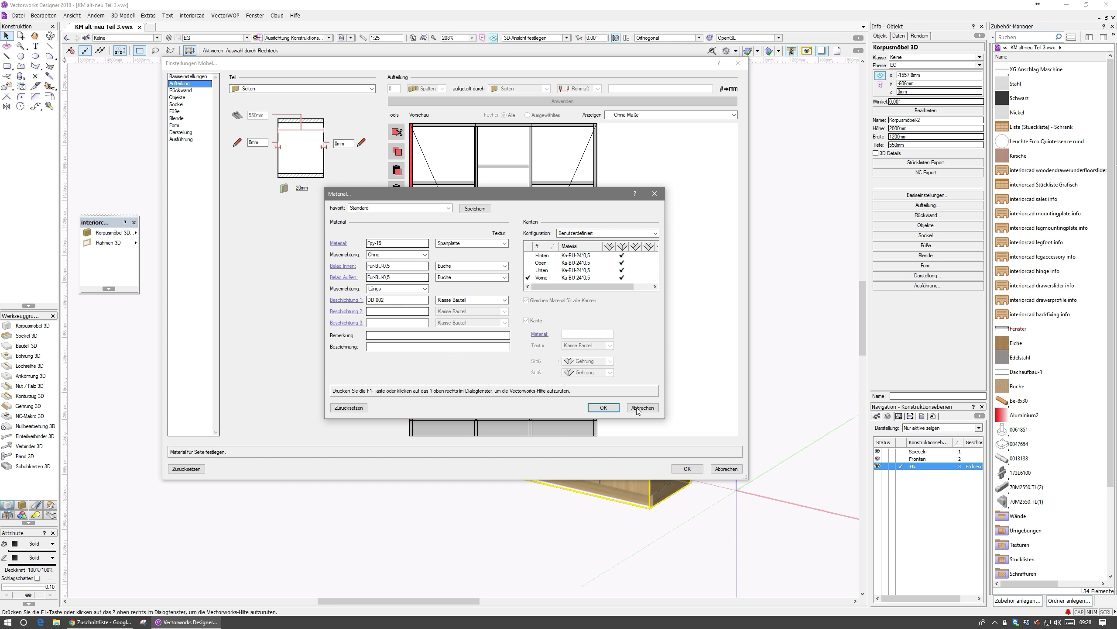
click(655, 408)
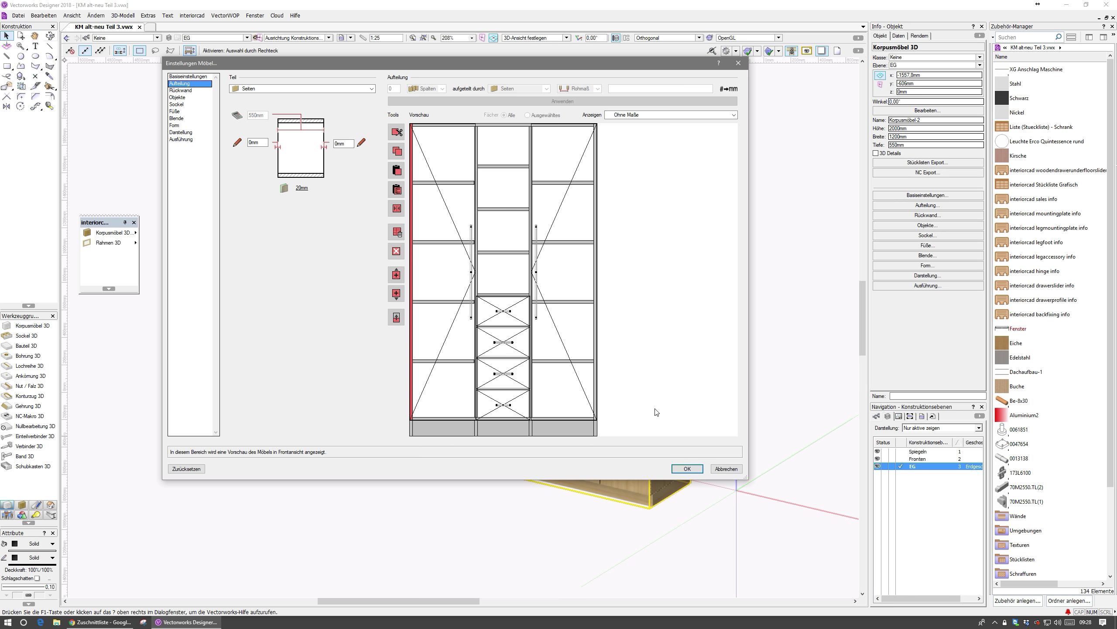
click(728, 469)
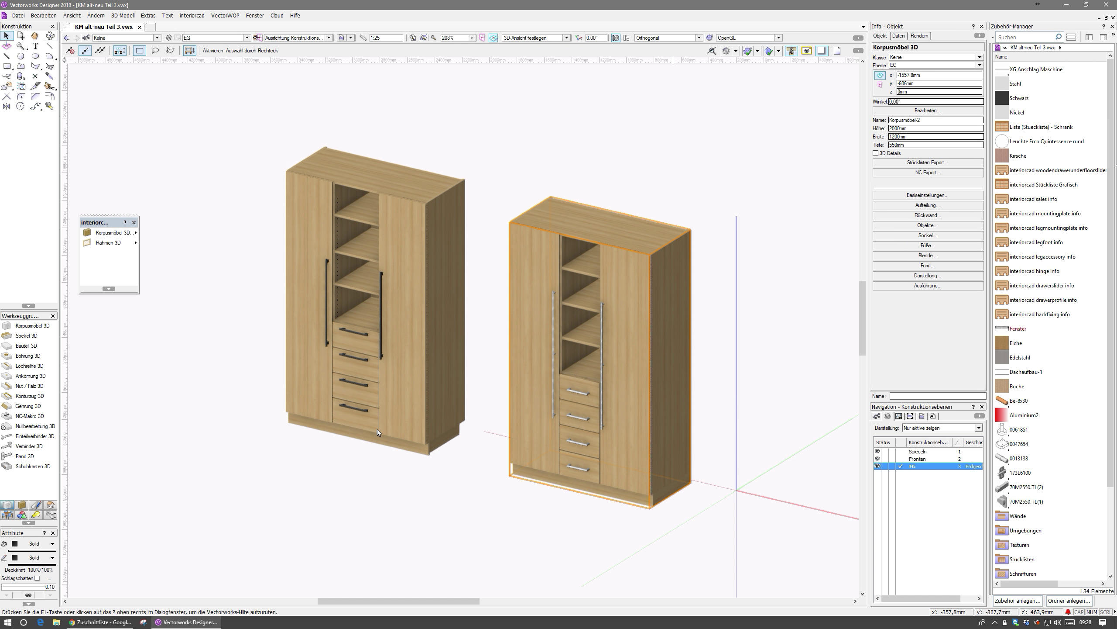
Step: Review the used and custom assemblies in the classic cabinet's Ausführung settings
click(378, 429)
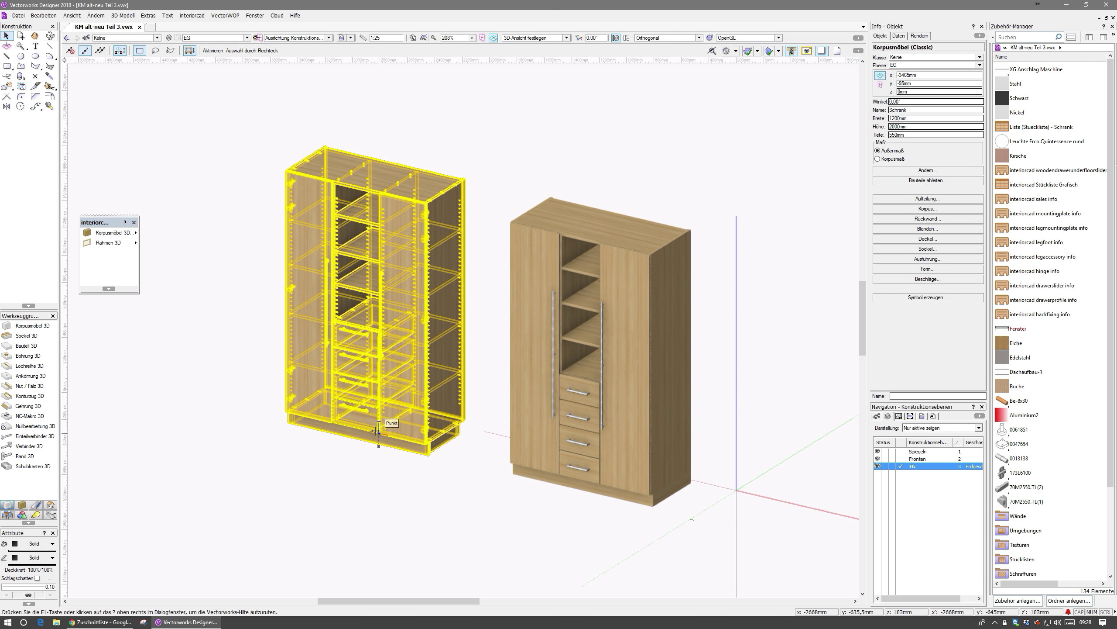
click(938, 171)
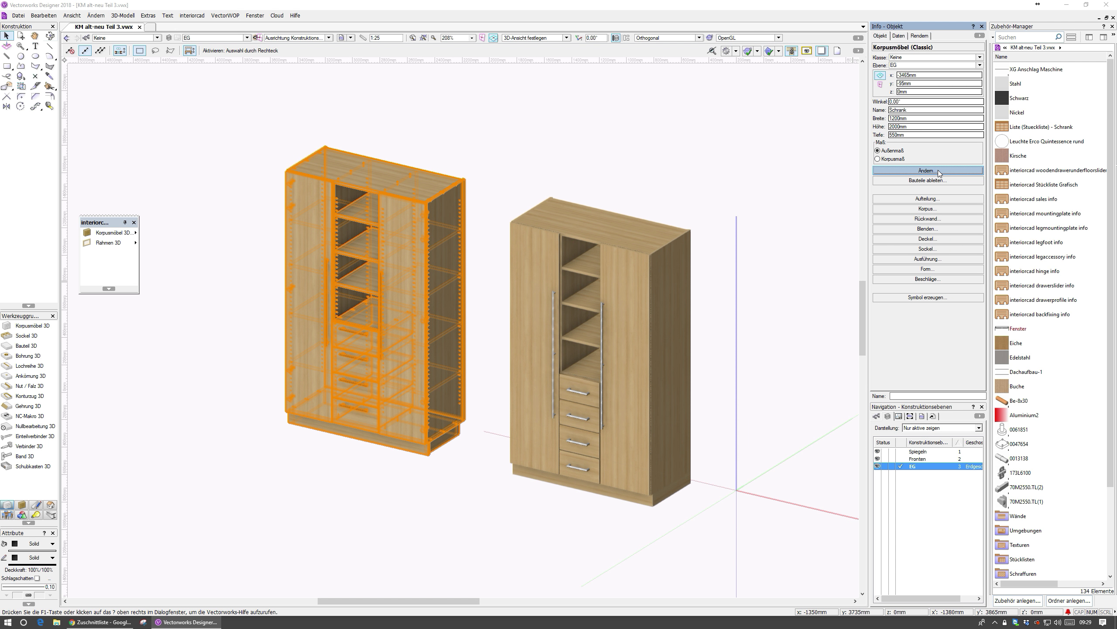
click(493, 391)
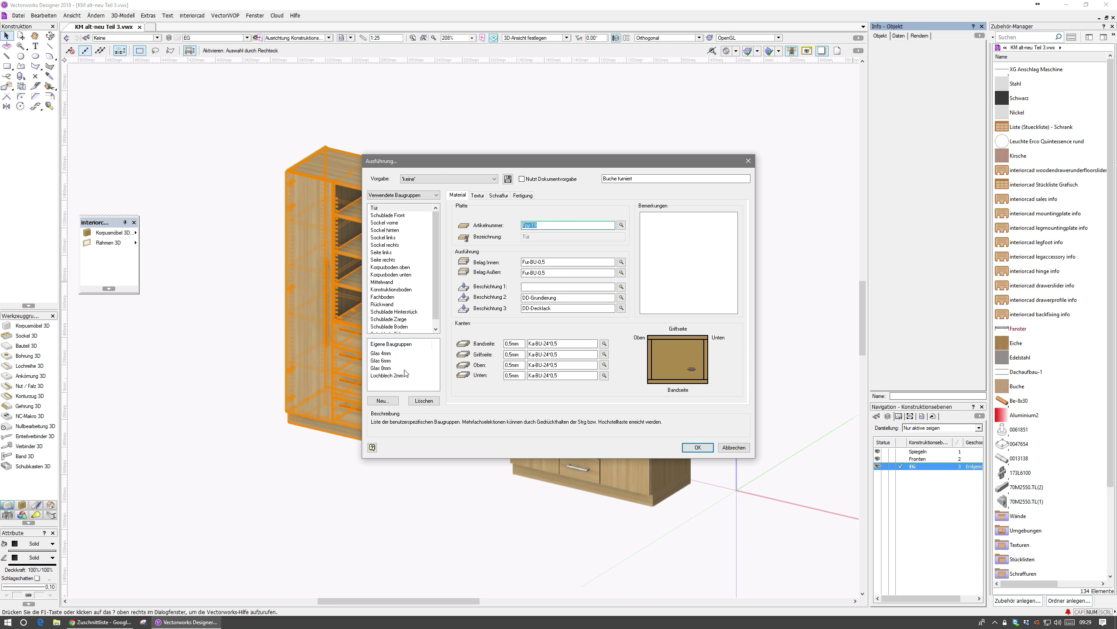
key(Return)
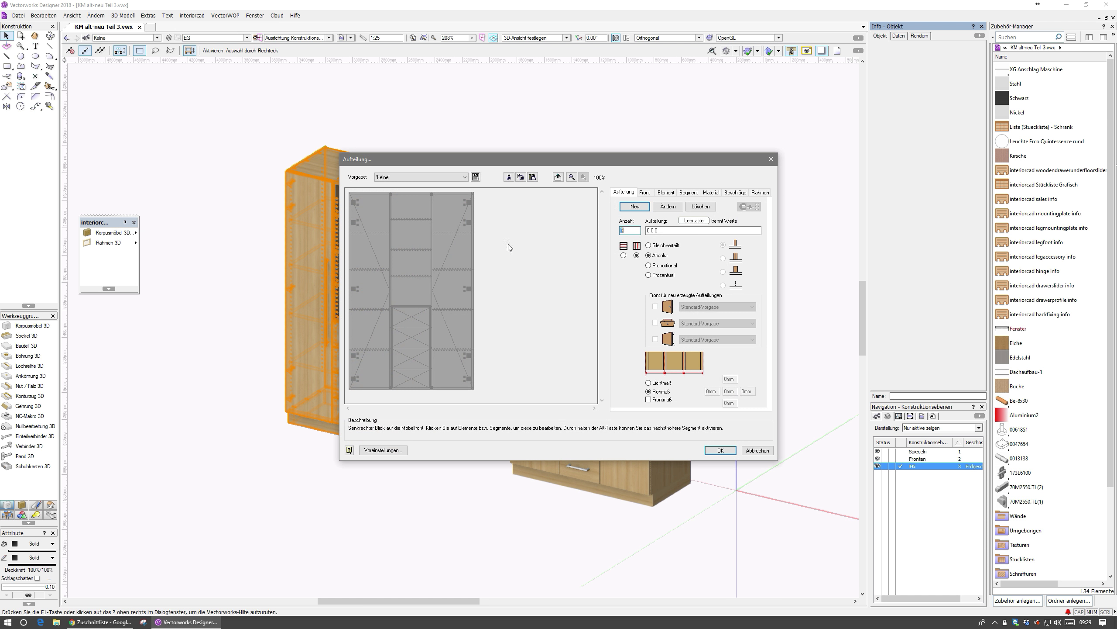
Step: Examine the material presets offered for the drawer front in the classic cabinet's Aufteilung settings, and leave the cabinet's settings without changes
click(417, 322)
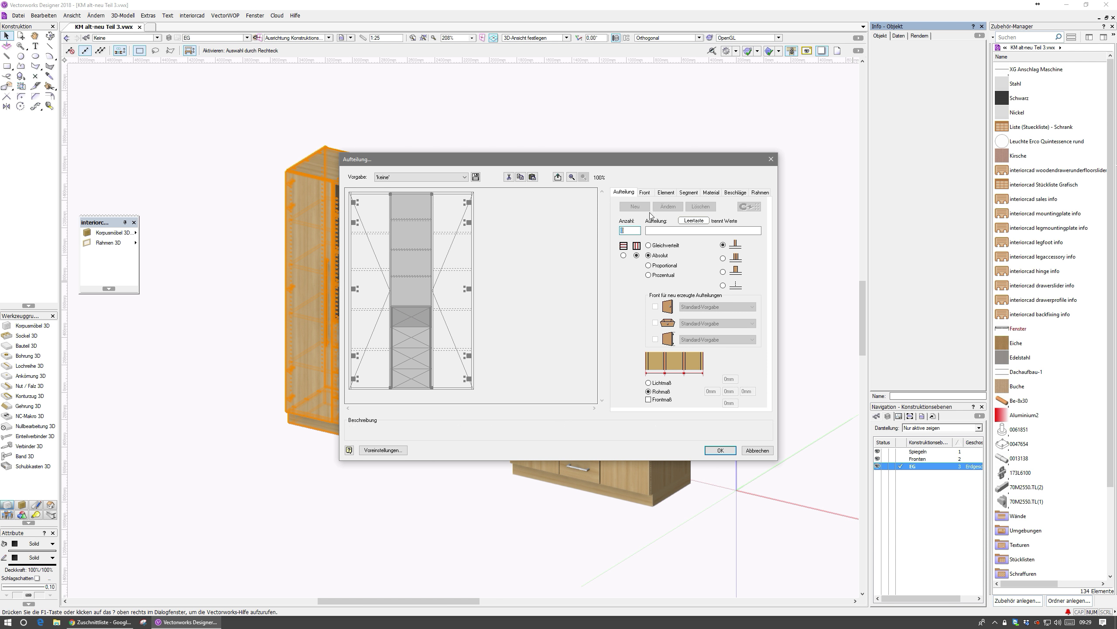
click(712, 194)
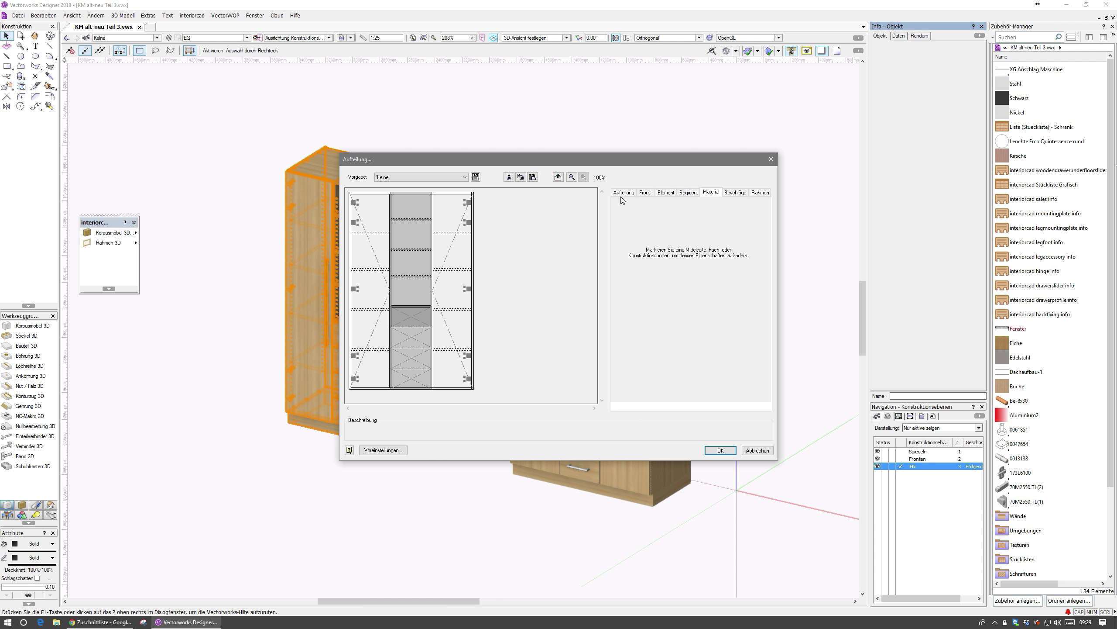
click(644, 192)
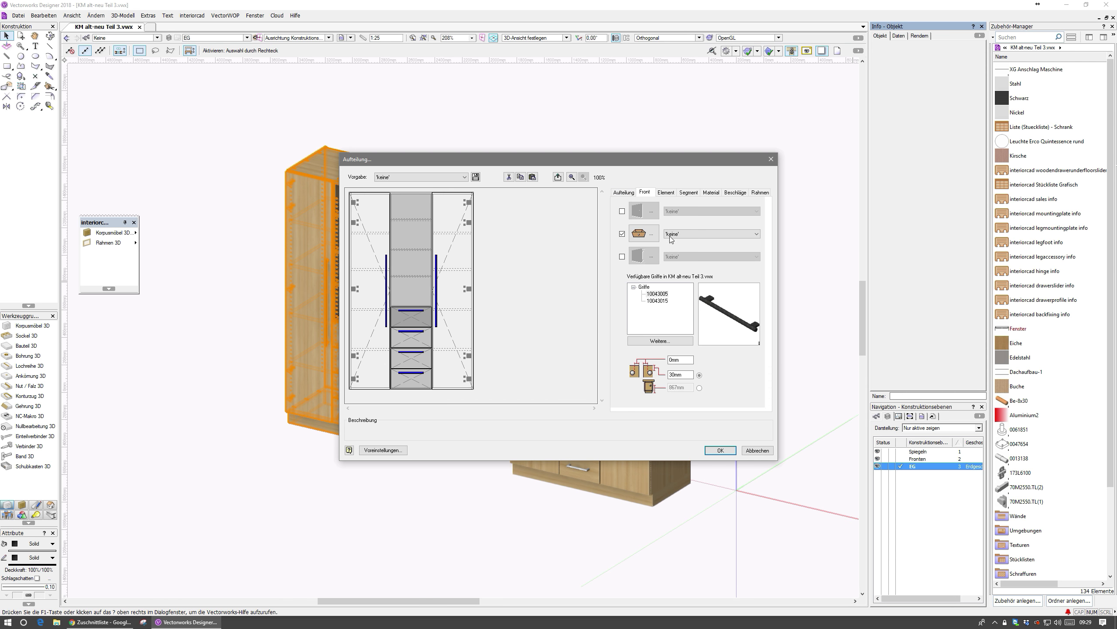
click(645, 235)
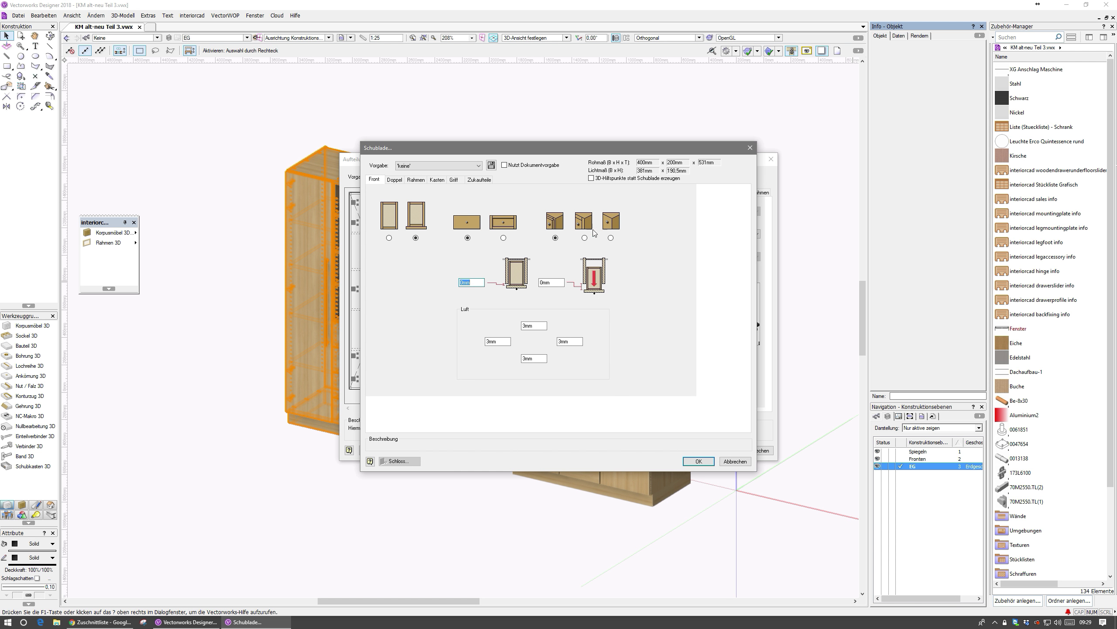
click(395, 181)
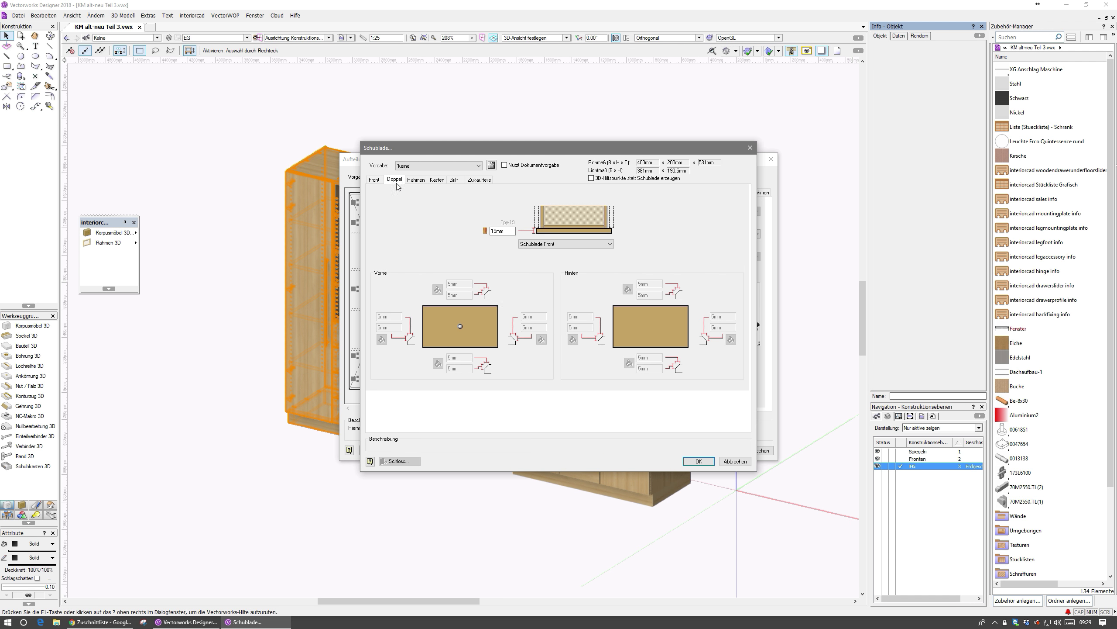
click(550, 245)
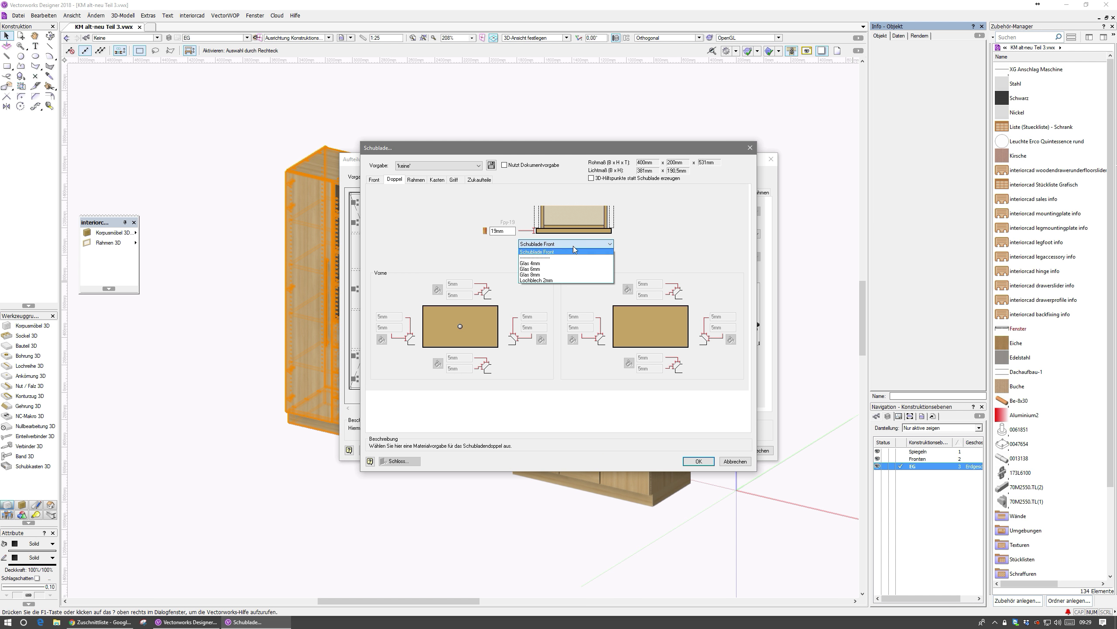
click(534, 285)
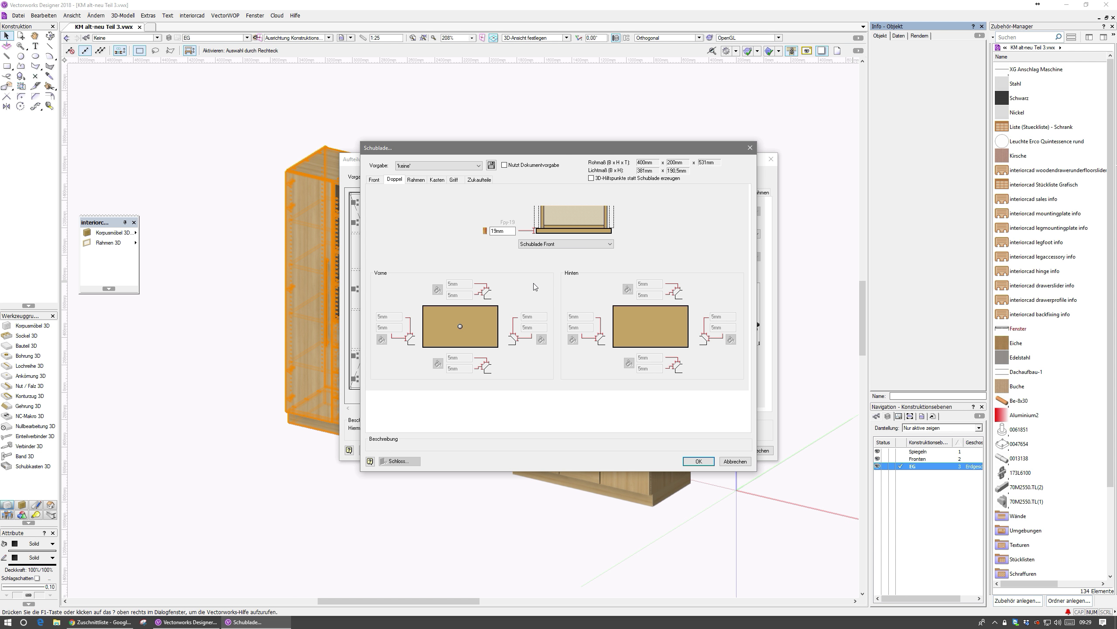
click(742, 461)
click(755, 451)
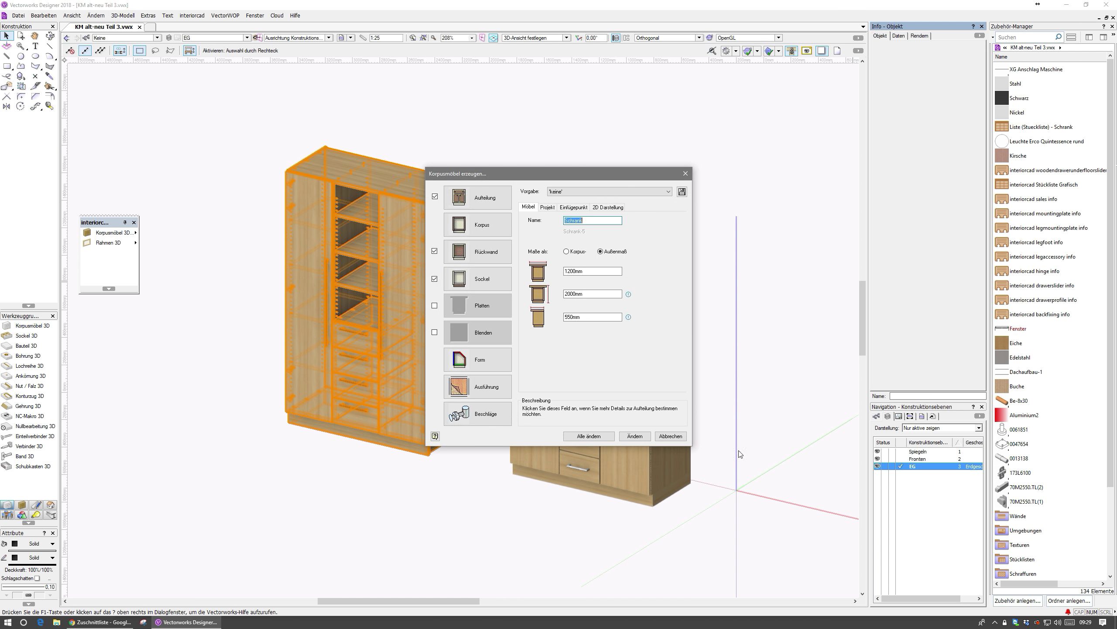
click(679, 438)
Step: Inspect the thickness settings of the top drawer front, a middle side and a shelf in the Korpusmöbel 3D cabinet's Aufteilung
click(649, 438)
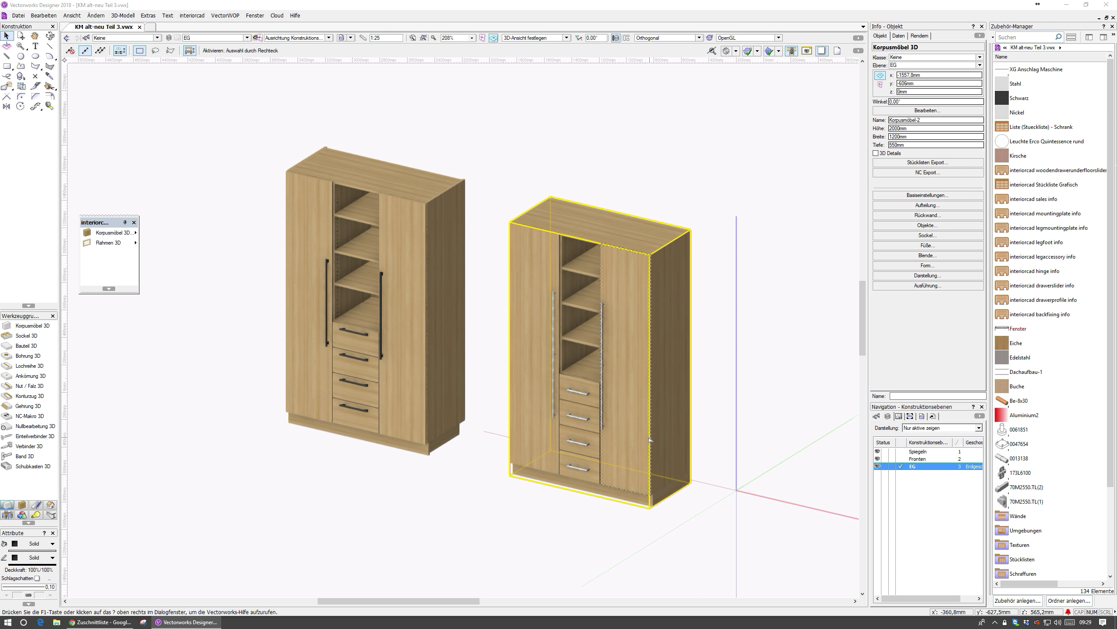
double_click(650, 439)
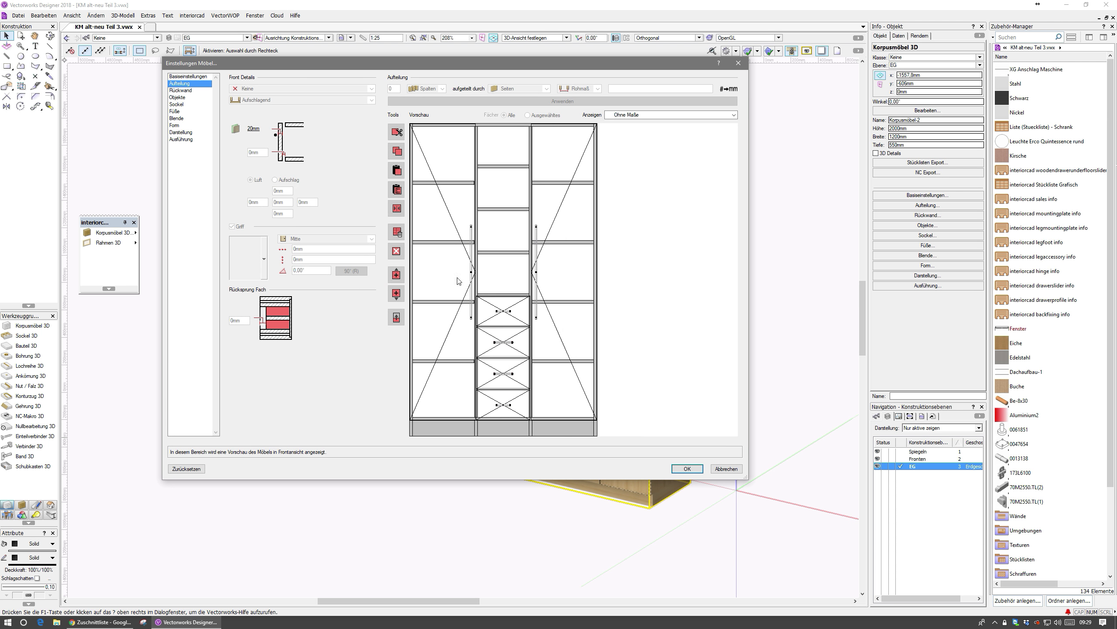
click(413, 251)
click(493, 310)
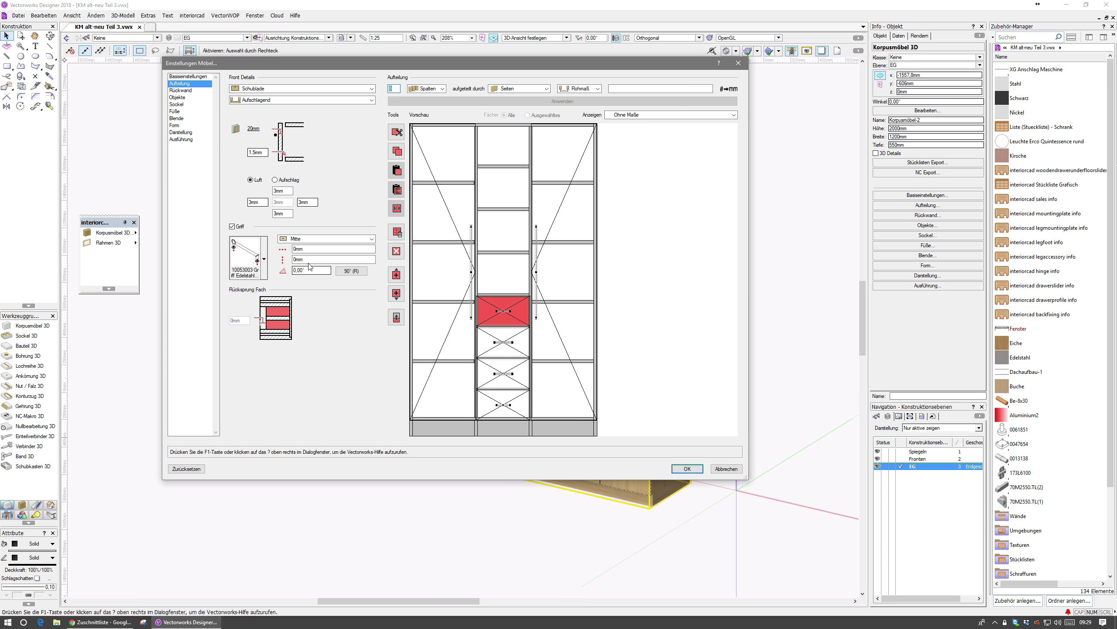
click(478, 337)
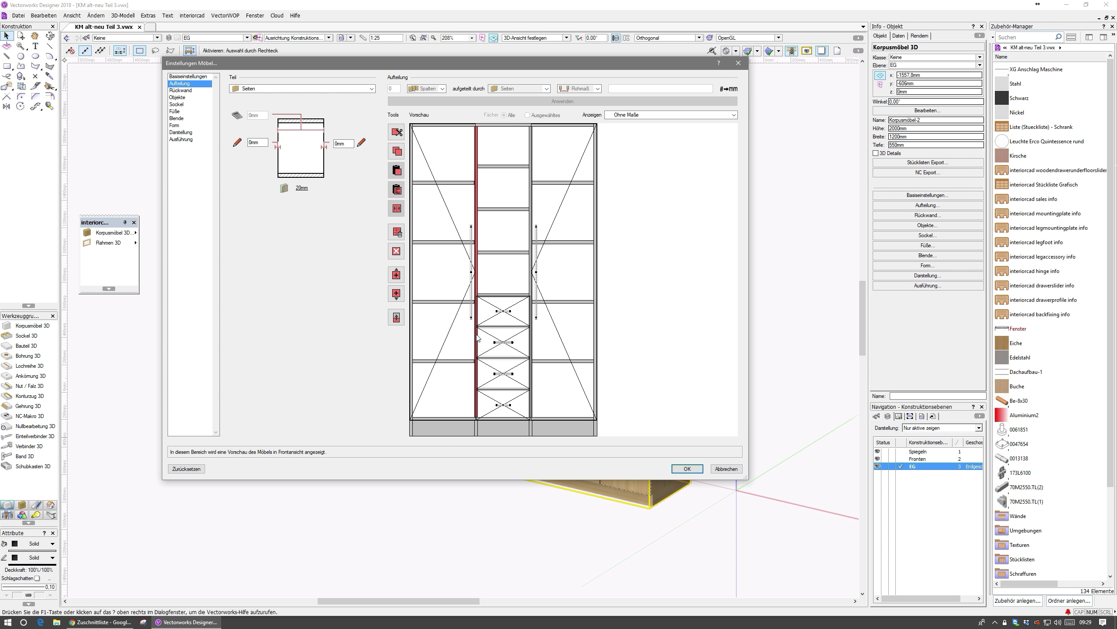
click(457, 301)
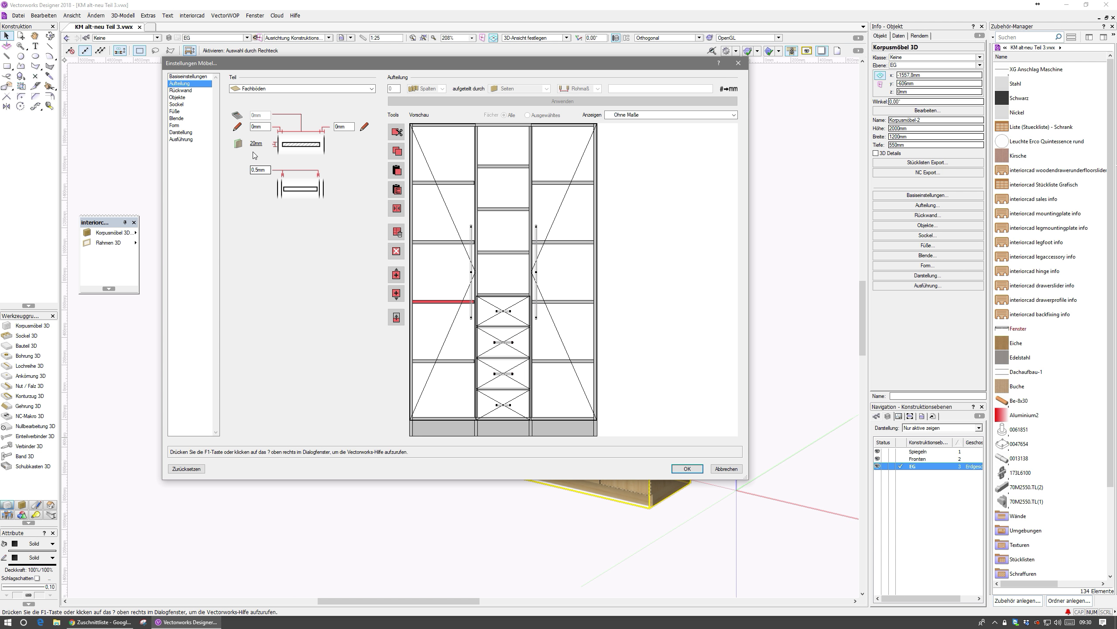
key(Return)
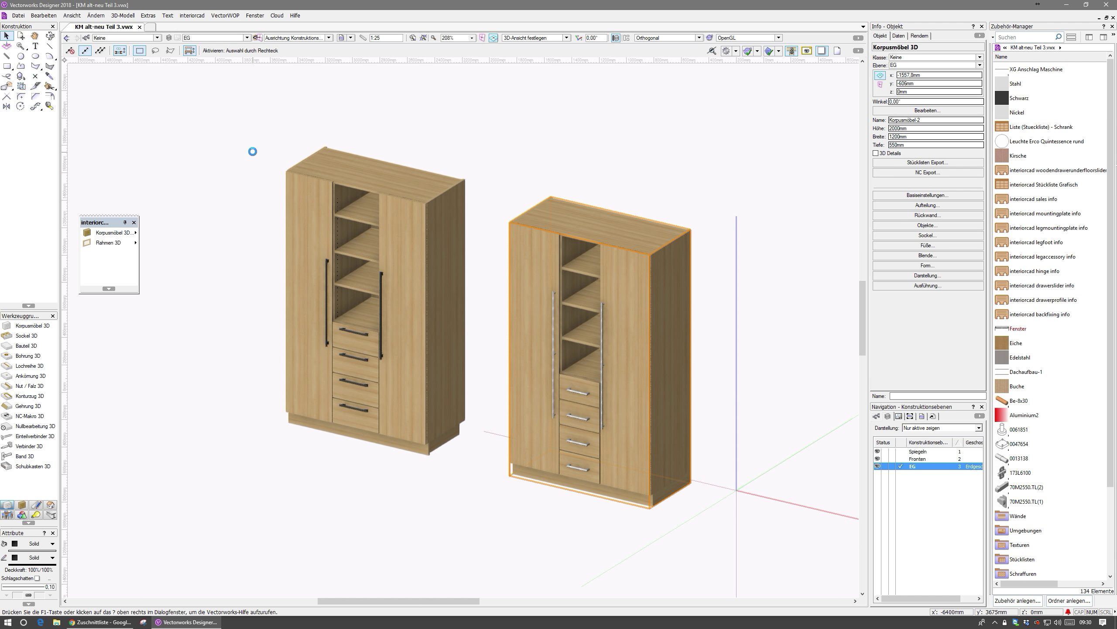
Step: Generate a Stückliste covering all assemblies of the classic cabinet Schrank
click(405, 485)
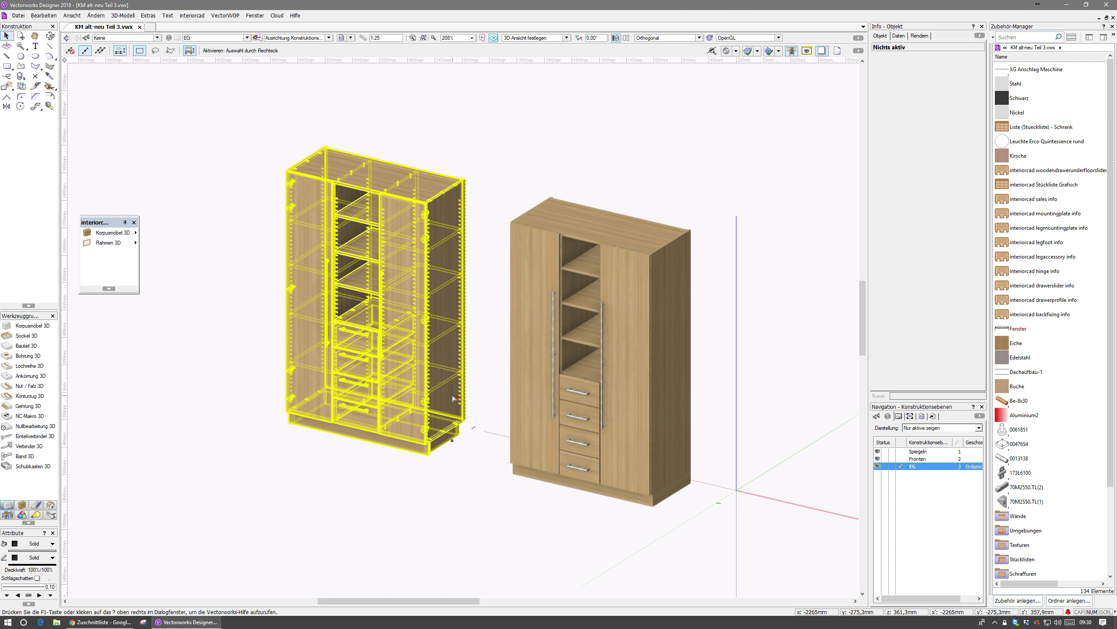
click(481, 470)
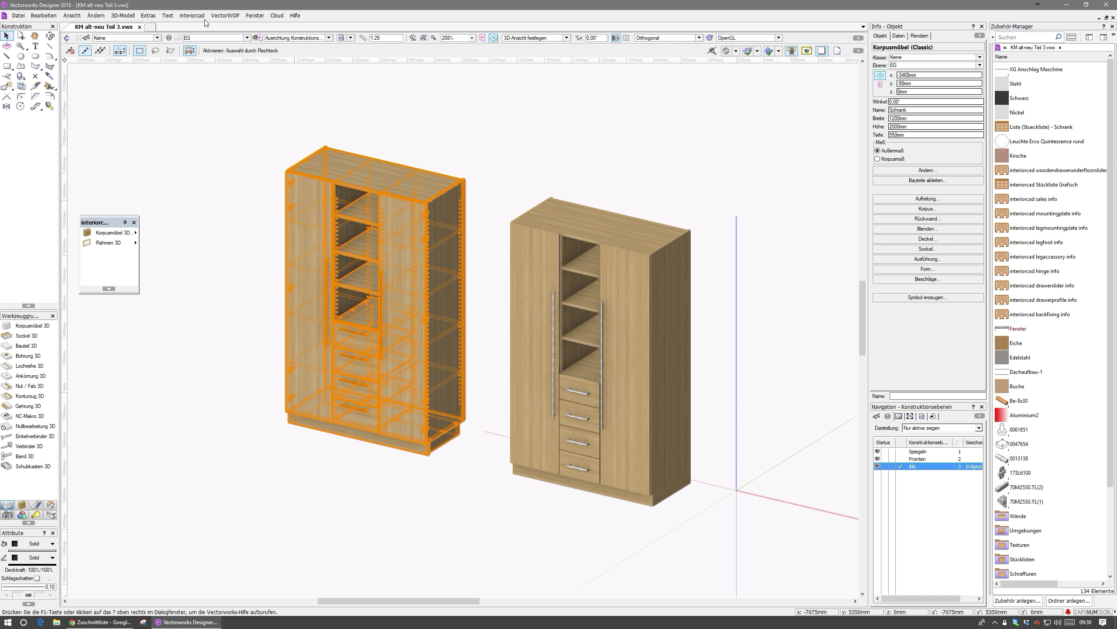
click(191, 15)
mouse_move(214, 133)
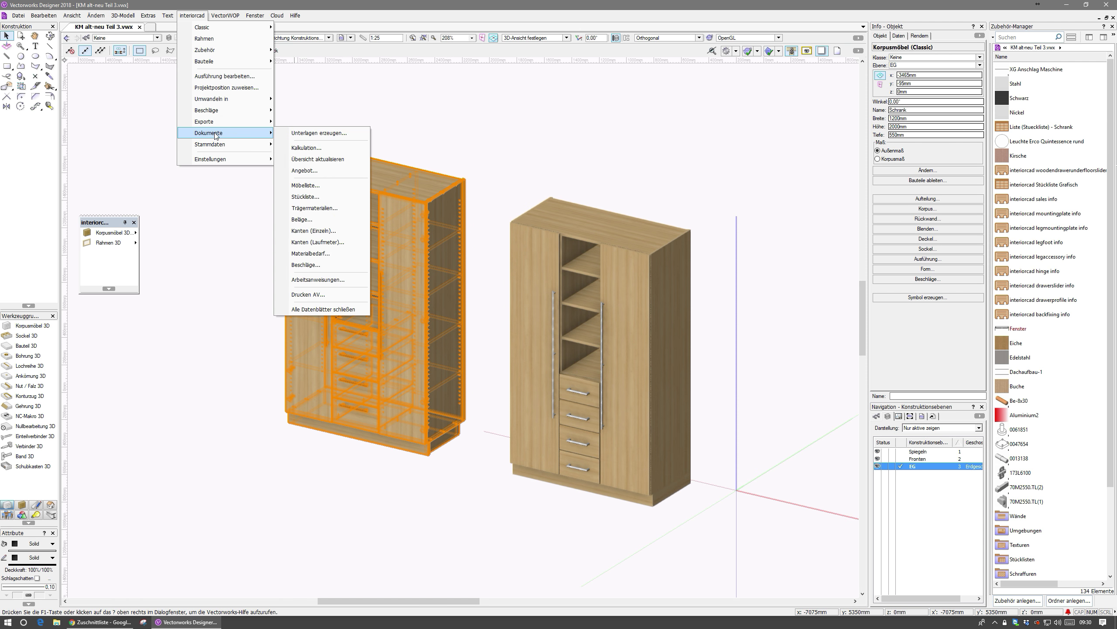
click(323, 197)
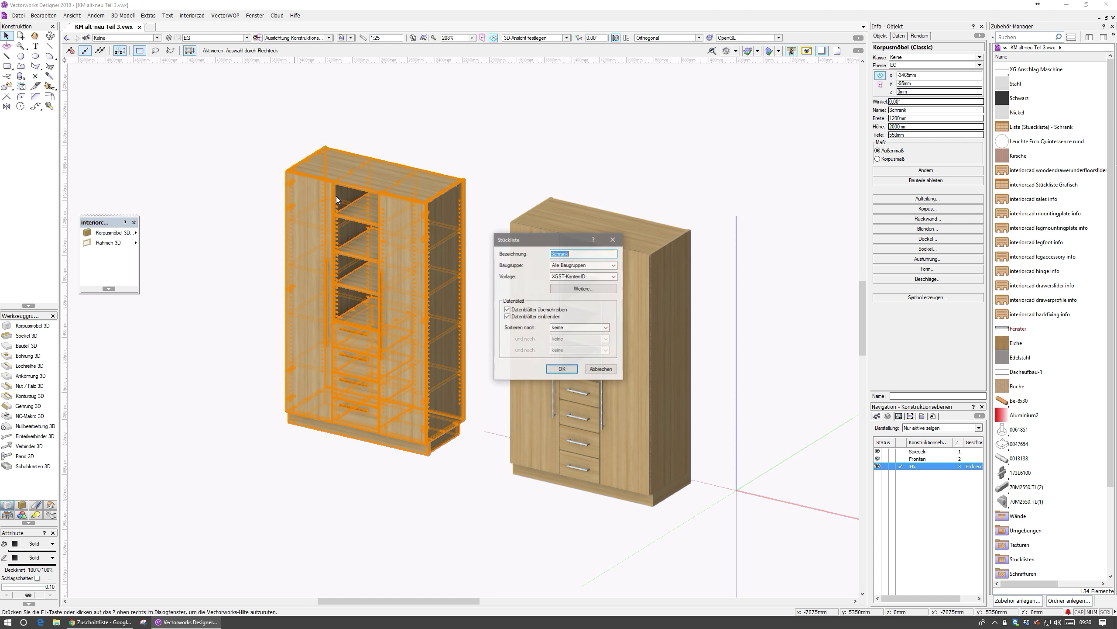
click(563, 369)
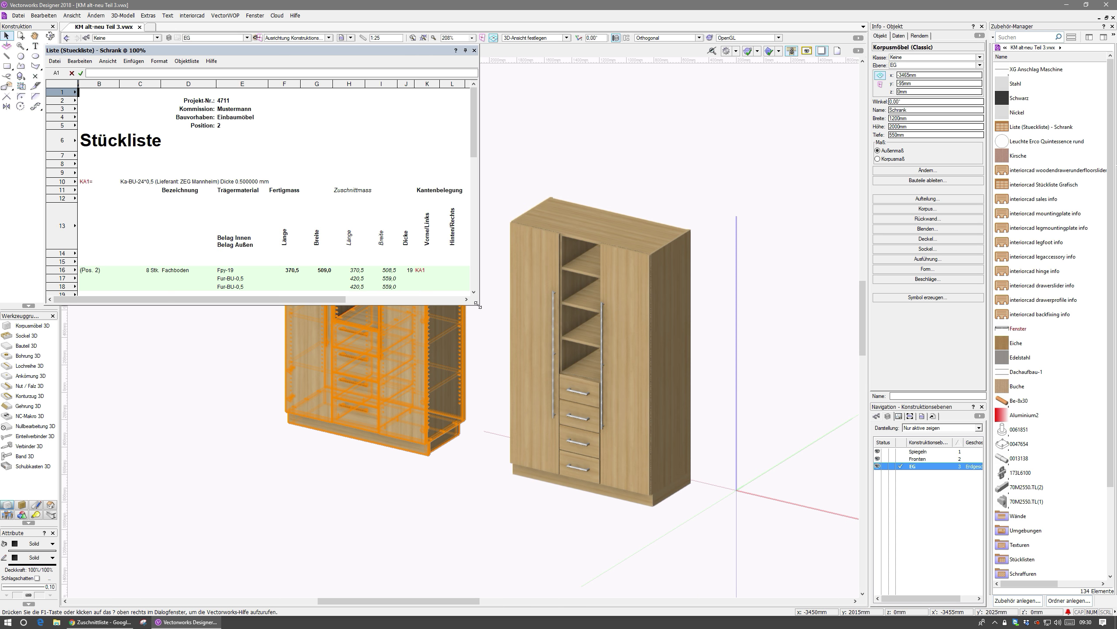
Step: Enlarge the Stückliste to review the carrier materials, coverings and thicknesses of all parts, and close it with nothing left selected
drag(480, 304, 811, 570)
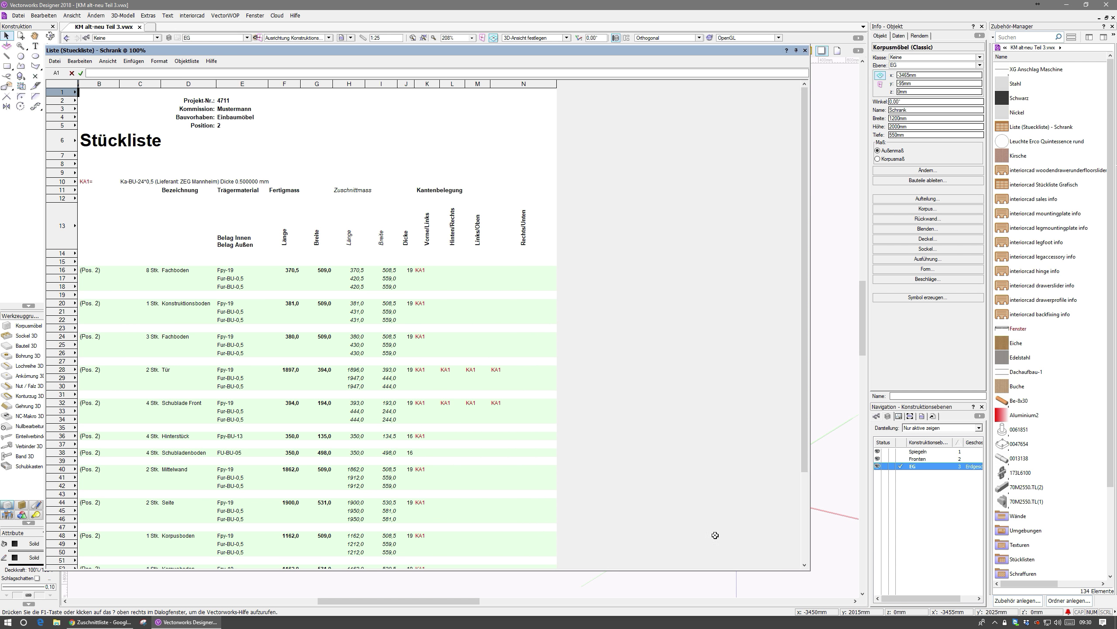
scroll(507, 478, down, 4)
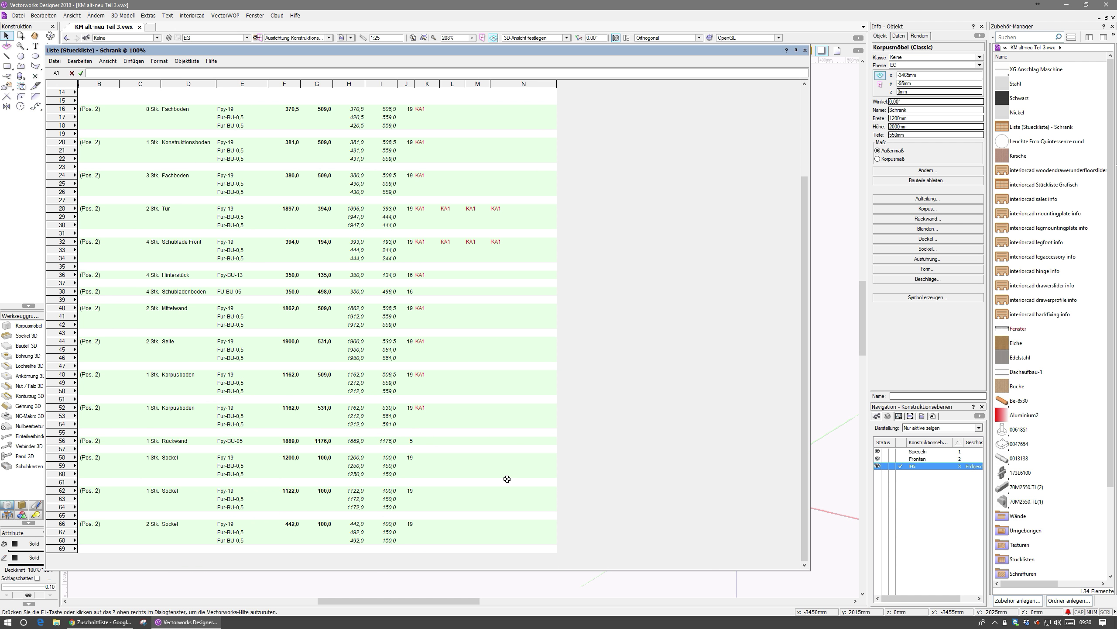
scroll(508, 478, up, 4)
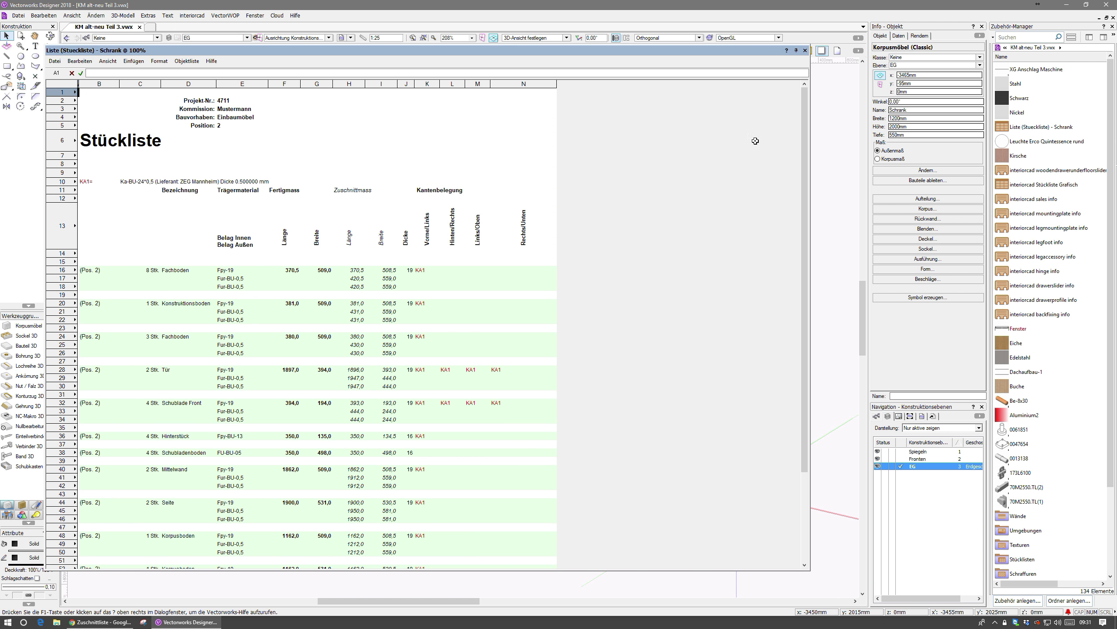
click(805, 51)
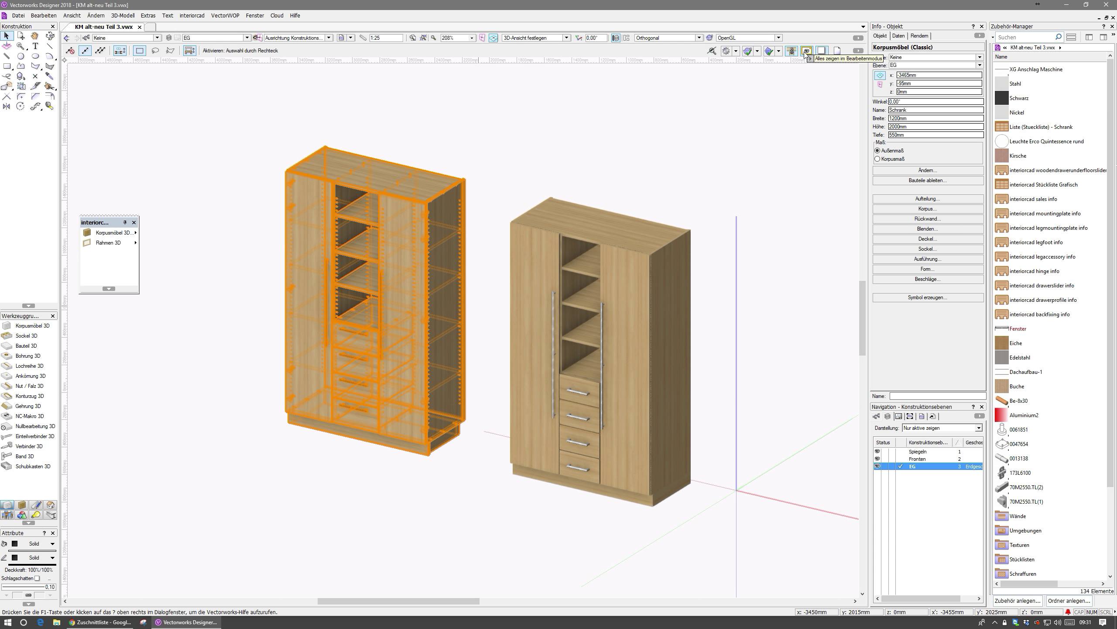
click(639, 207)
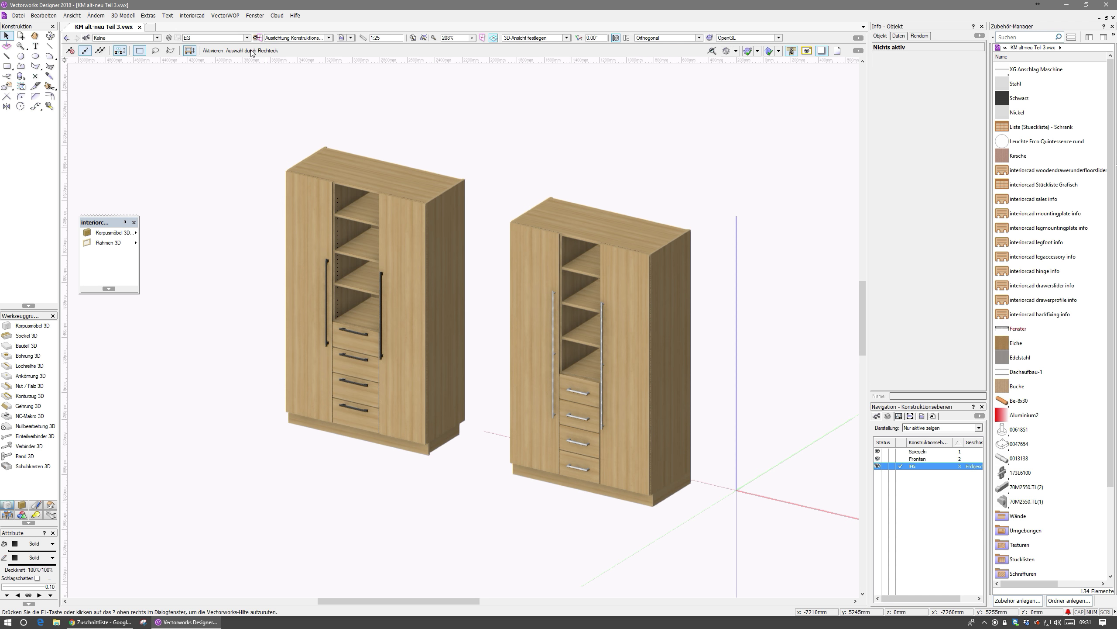
Step: Start a Stücklisten Export in the Zuschnittliste (Excel) format and set its Auswahl to Aktuelle Ebene
click(198, 16)
mouse_move(229, 122)
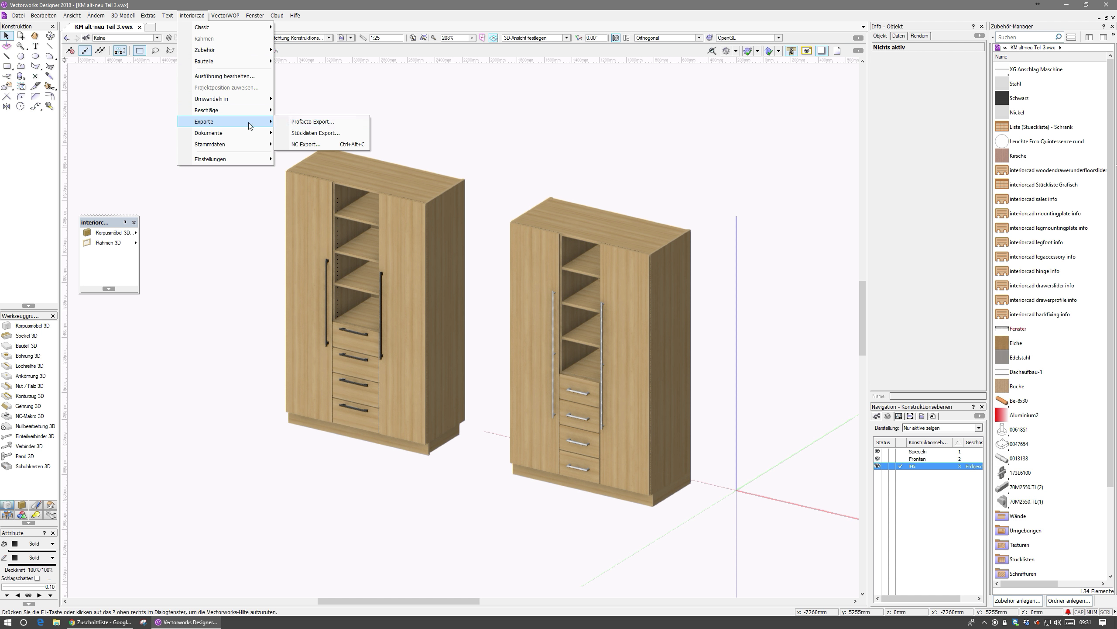
click(334, 133)
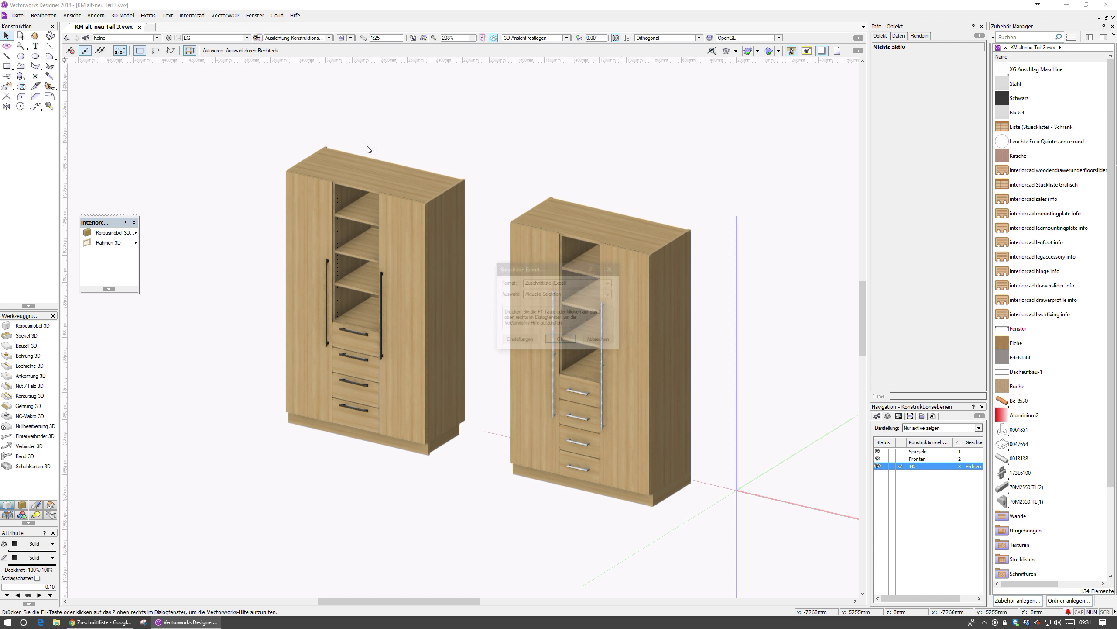
click(560, 294)
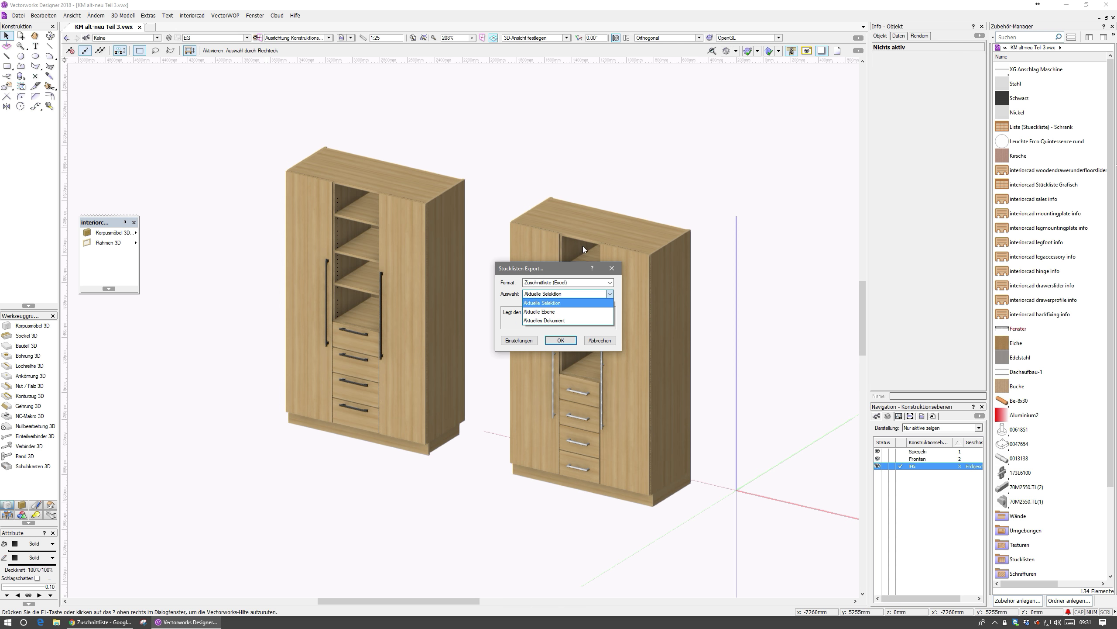
click(551, 312)
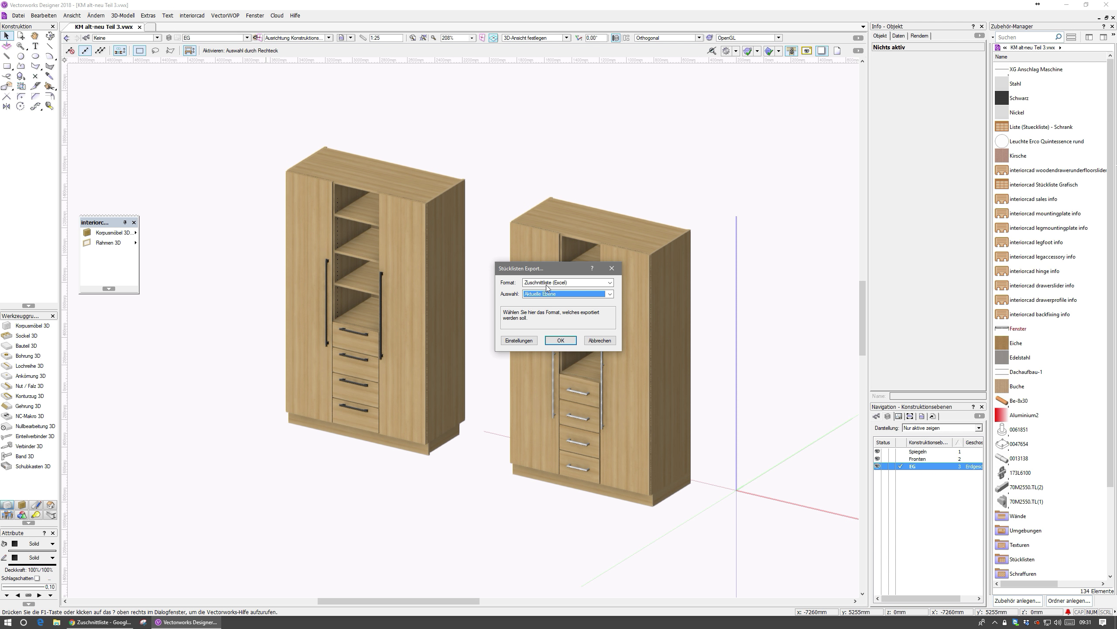
Step: Open the export's Fertigung Einstellungen and examine the Stückliste configuration
click(520, 342)
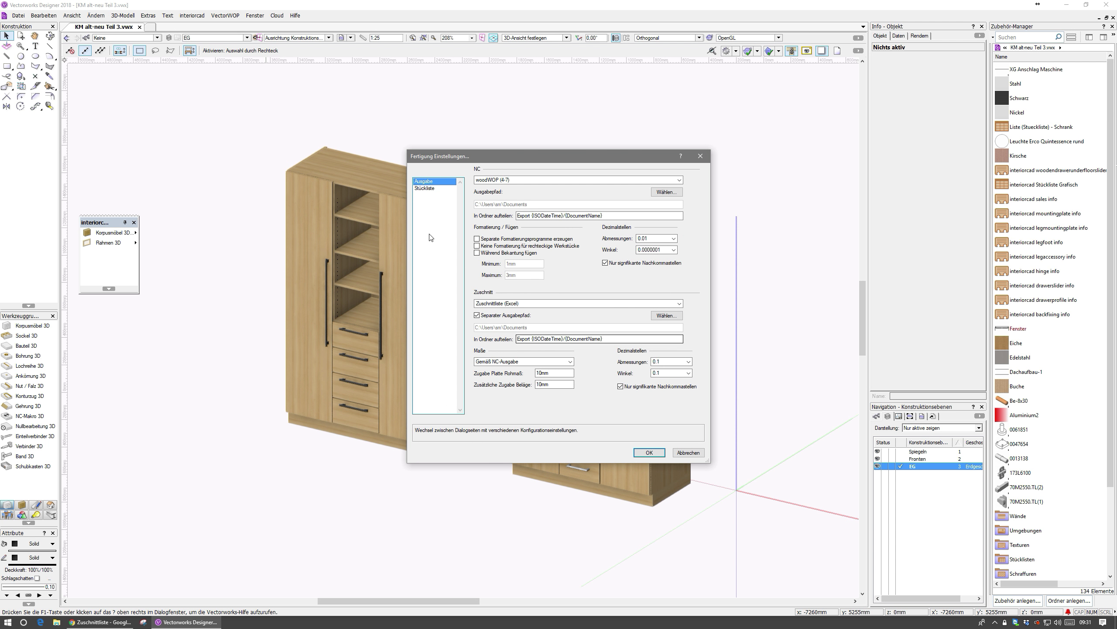
click(427, 189)
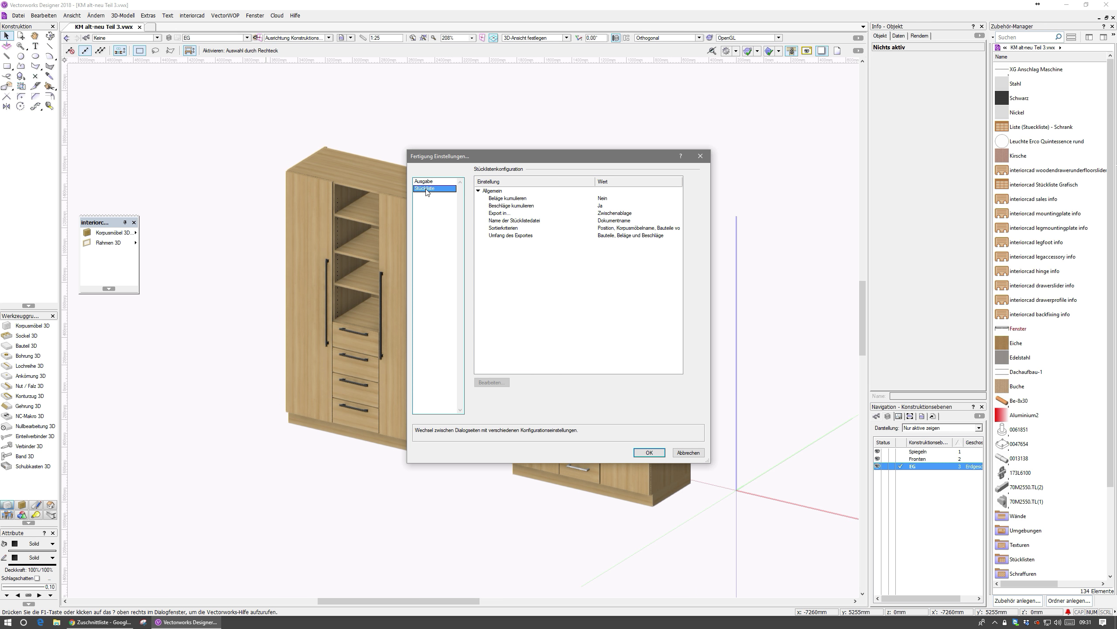